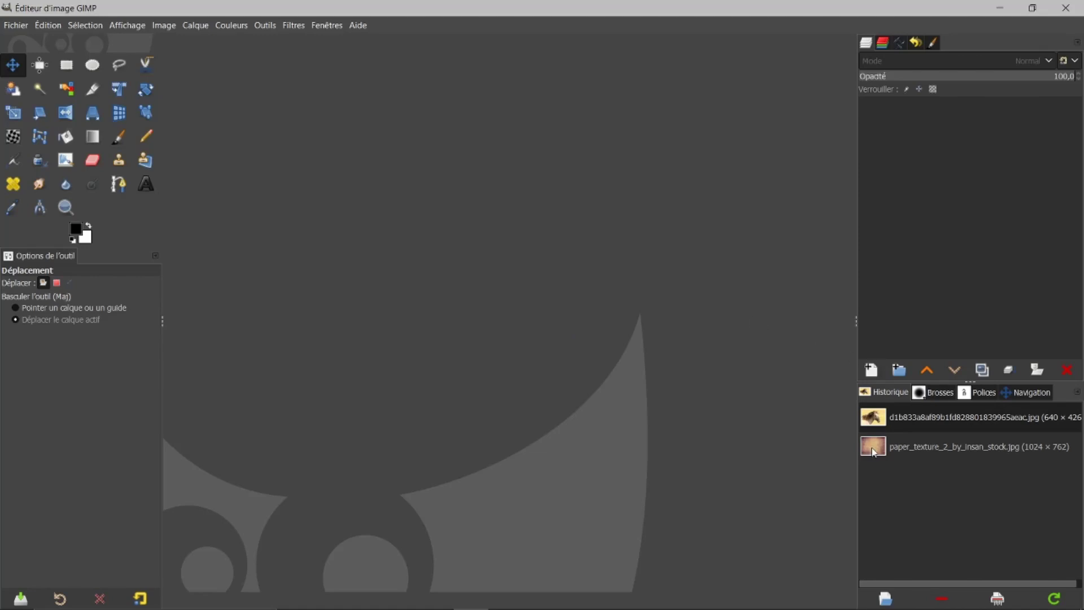
Open paper_texture_2_by_insan_stock.jpg from the document history and add the 640 × 426 horse photo above it as a new layer
{"action": "mouse_move", "coordinate": [874, 450]}
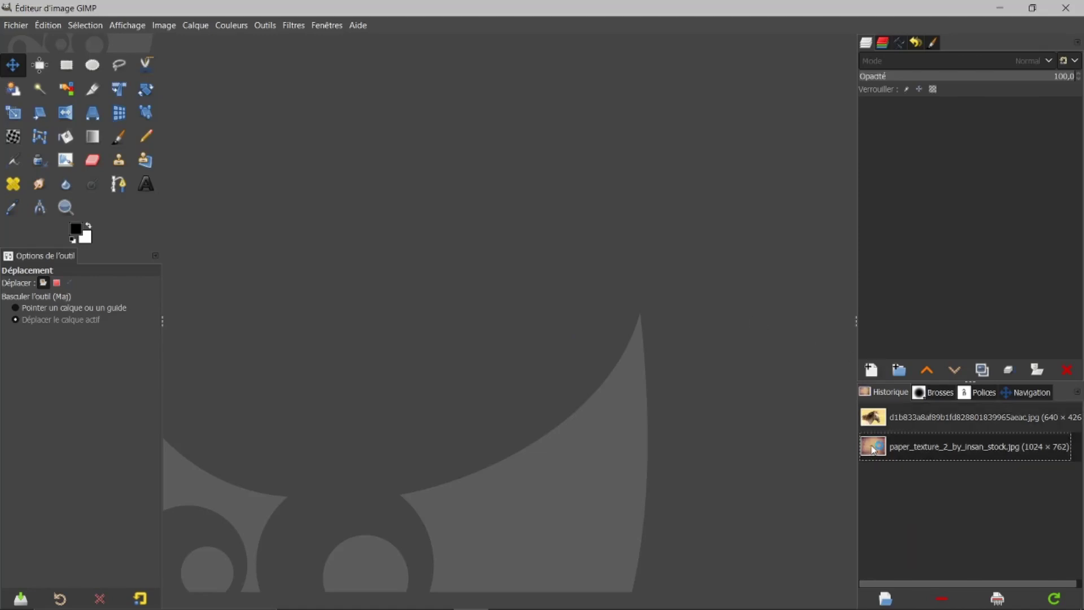
{"action": "double_click", "coordinate": [874, 449]}
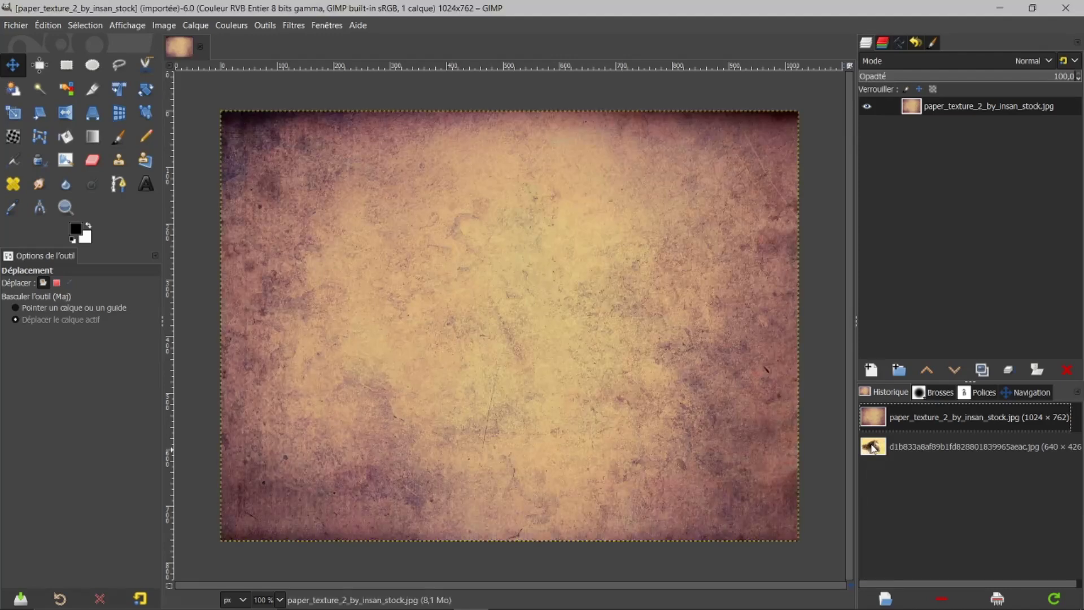
{"action": "mouse_move", "coordinate": [874, 448]}
{"action": "left_click_drag", "start_coordinate": [873, 447], "coordinate": [938, 110]}
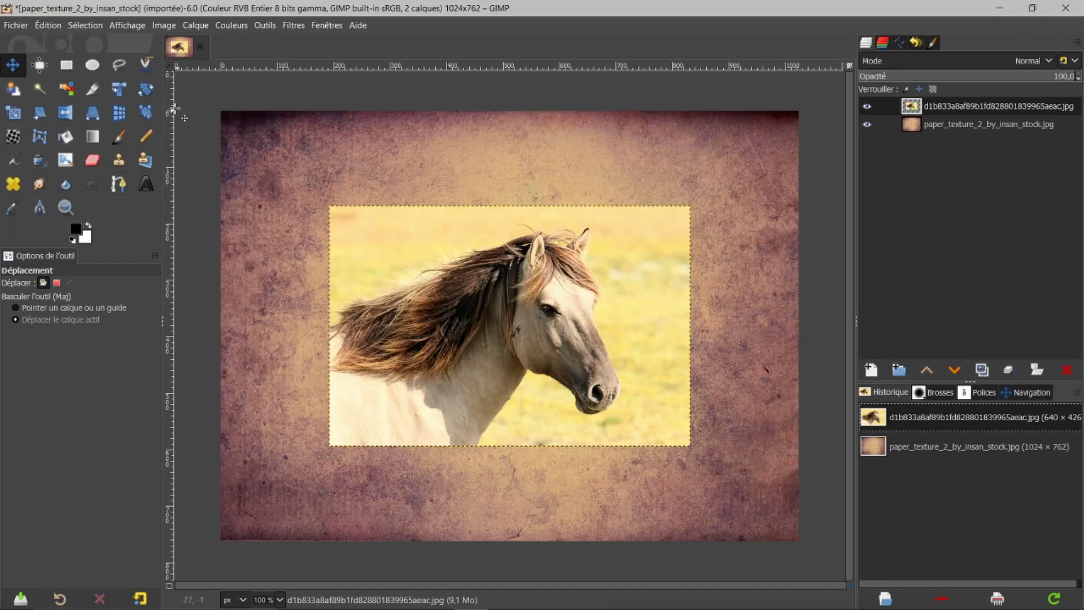
Crop only the horse layer around the head to 316 × 426 px, keeping its full height and cutting off both sides
{"action": "left_click", "coordinate": [100, 96]}
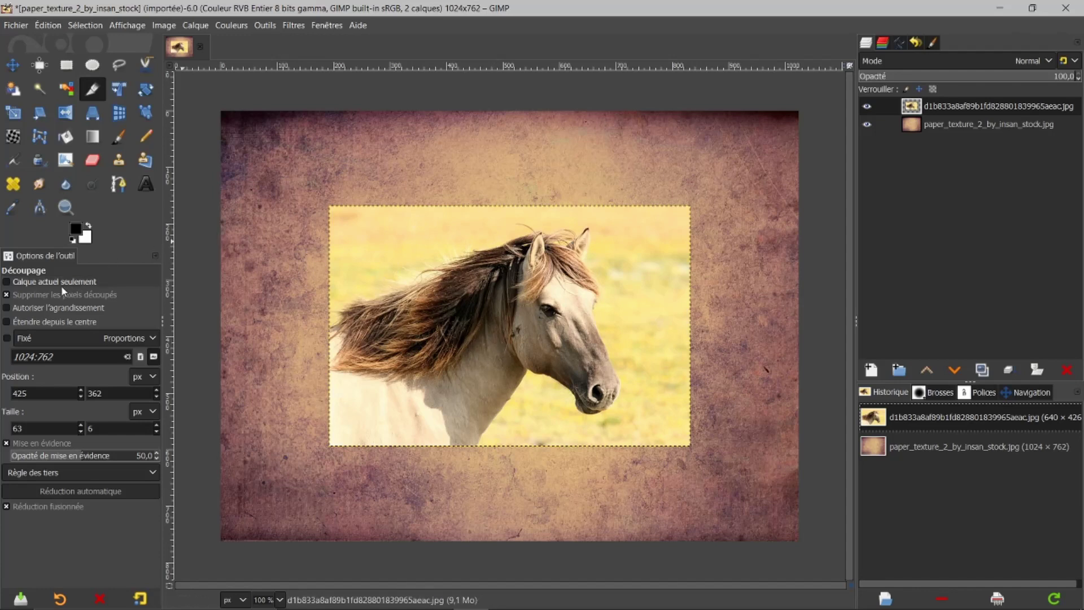
{"action": "left_click", "coordinate": [8, 283]}
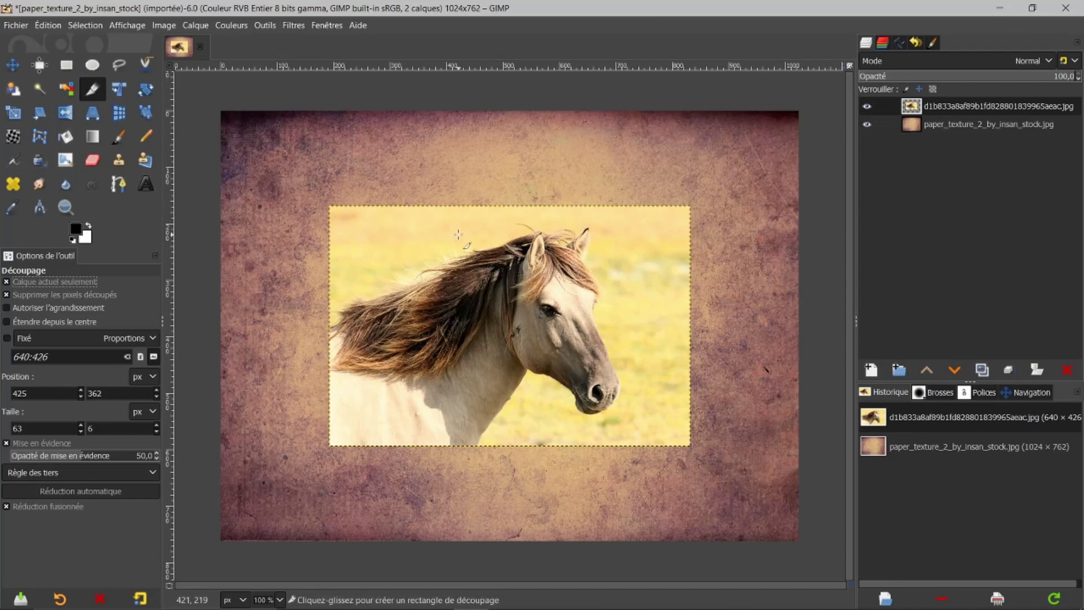
{"action": "left_click_drag", "start_coordinate": [433, 216], "coordinate": [628, 479]}
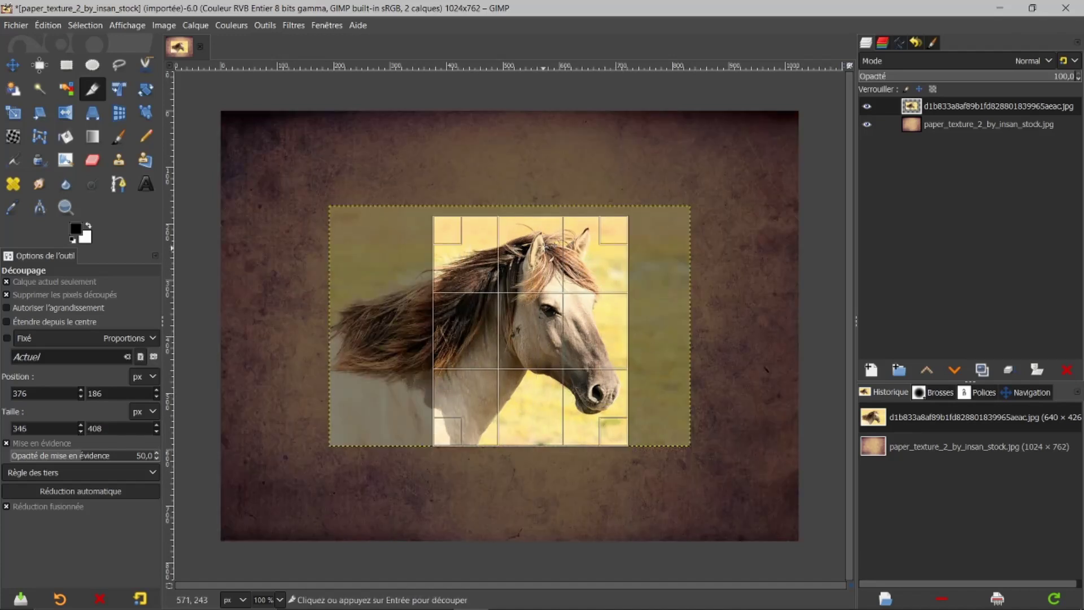
{"action": "left_click_drag", "start_coordinate": [536, 236], "coordinate": [535, 226]}
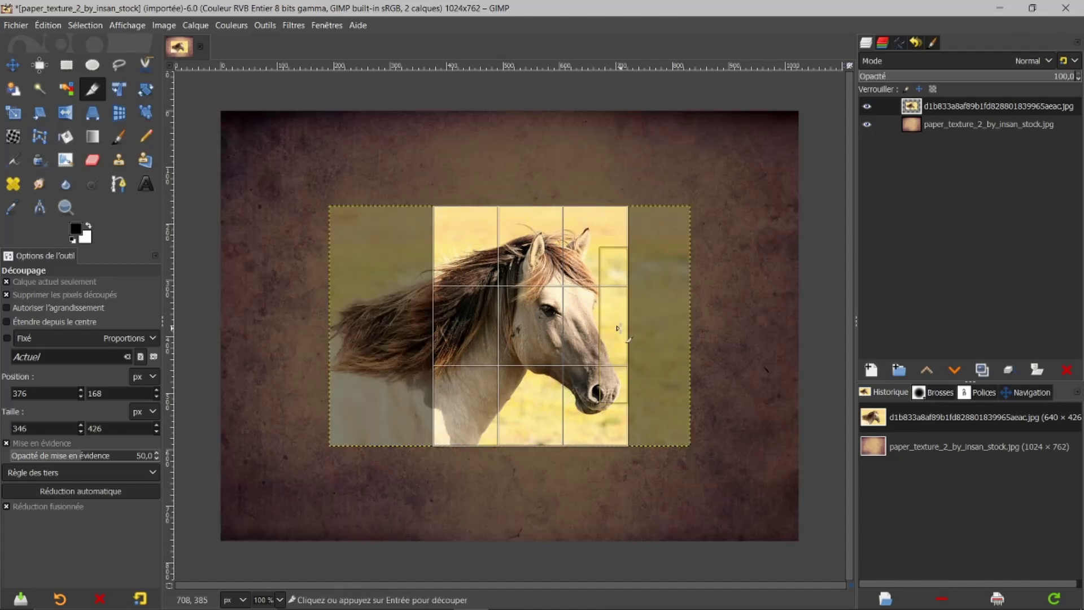
{"action": "left_click_drag", "start_coordinate": [618, 328], "coordinate": [620, 329]}
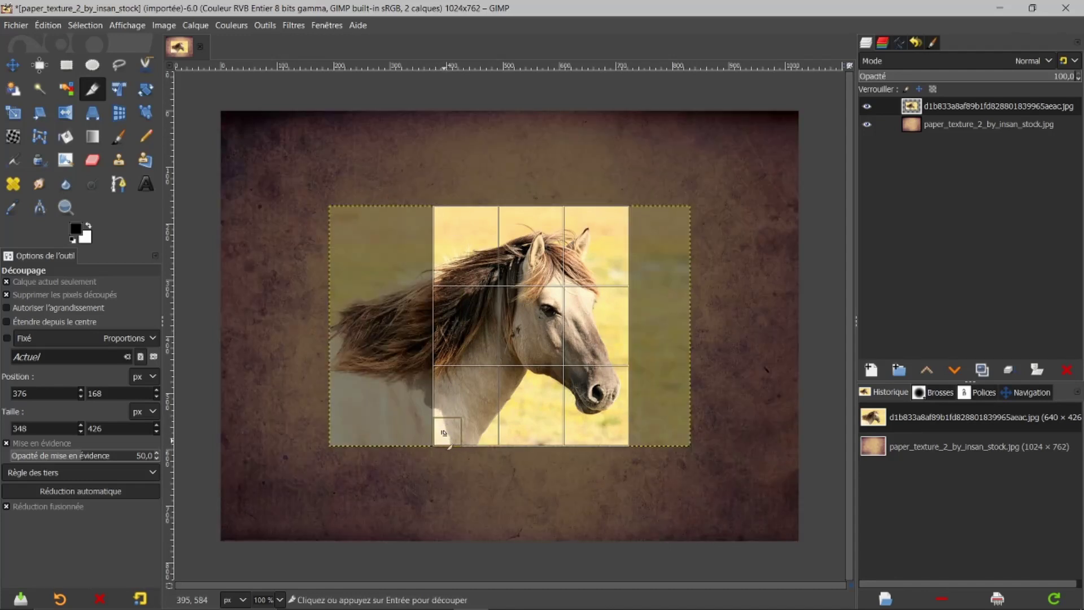
{"action": "left_click_drag", "start_coordinate": [447, 325], "coordinate": [462, 332]}
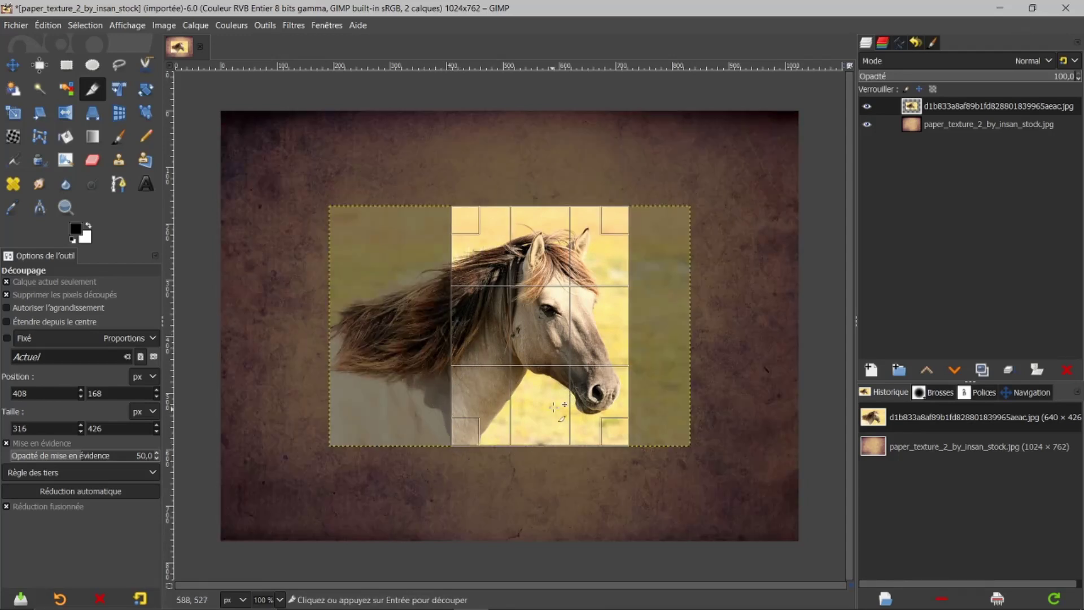
{"action": "left_click", "coordinate": [547, 328]}
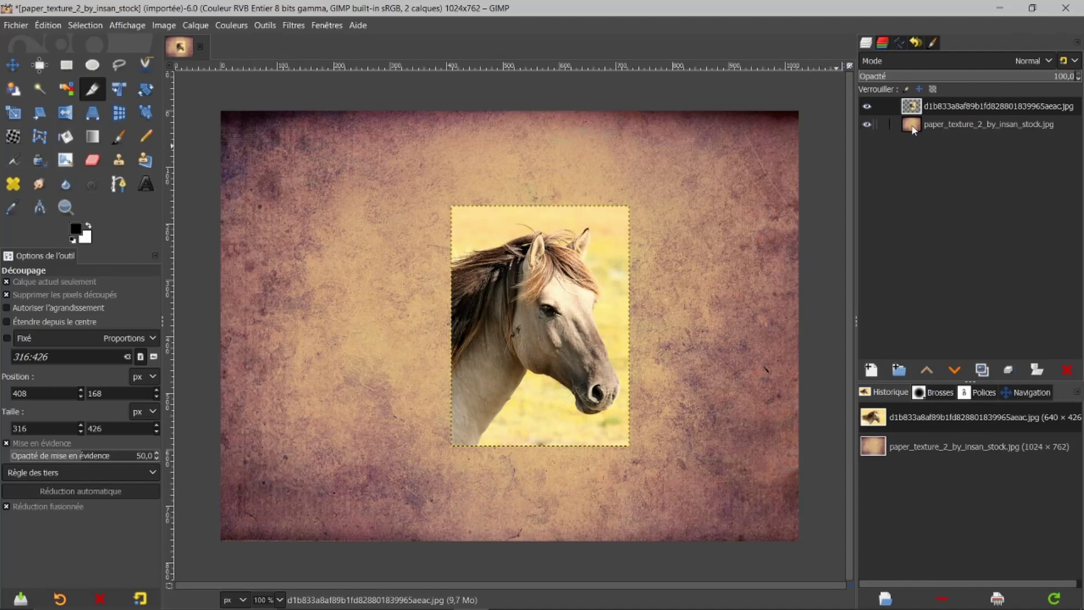
Move the cropped horse layer flush against the left edge of the paper texture
{"action": "left_click", "coordinate": [21, 69]}
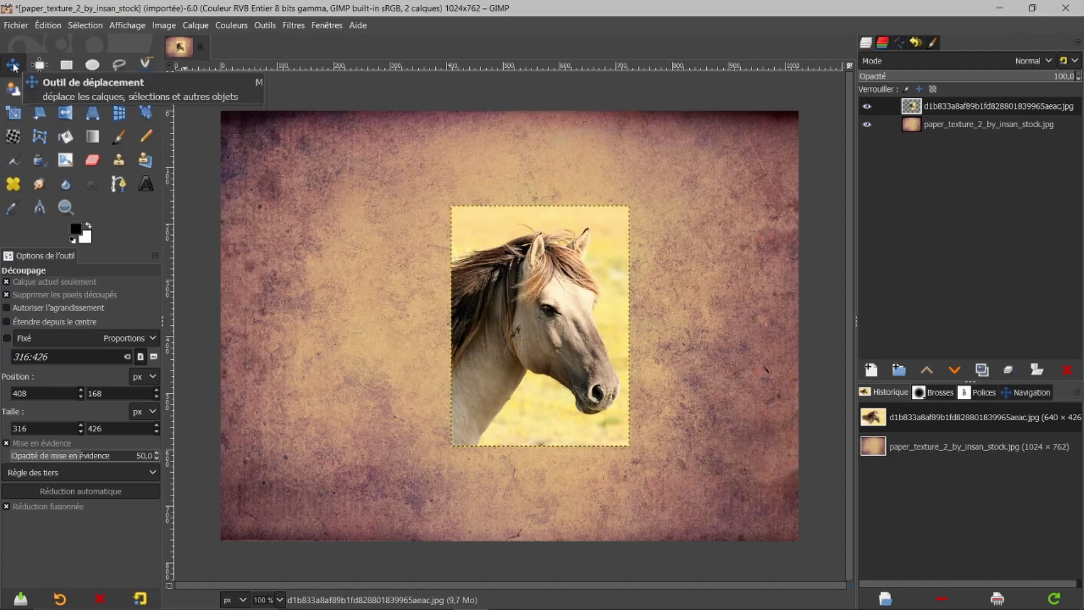
{"action": "left_click", "coordinate": [14, 66]}
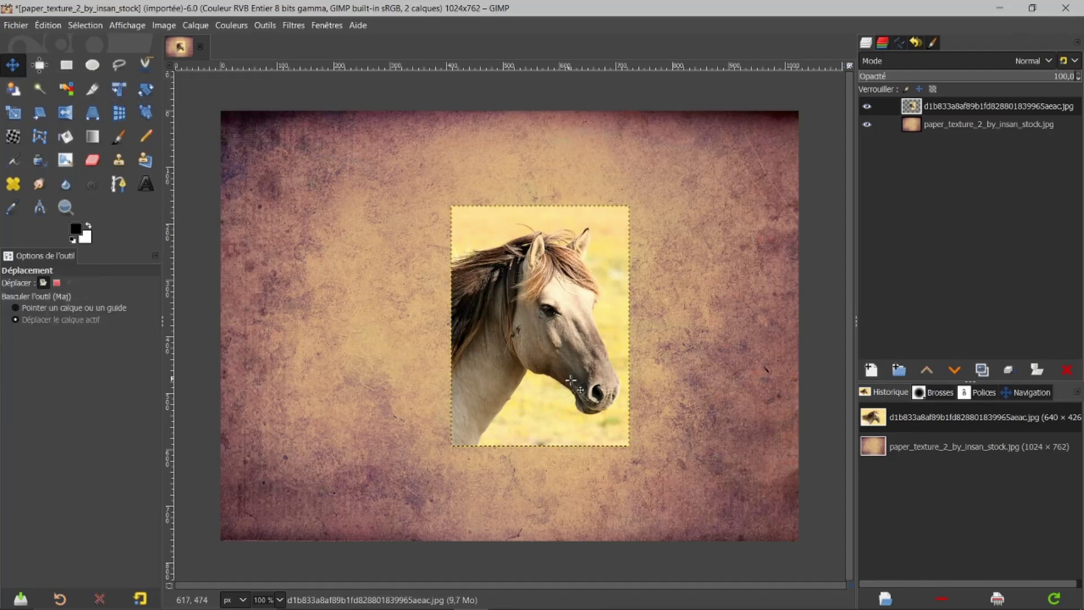
{"action": "left_click_drag", "start_coordinate": [557, 341], "coordinate": [326, 336]}
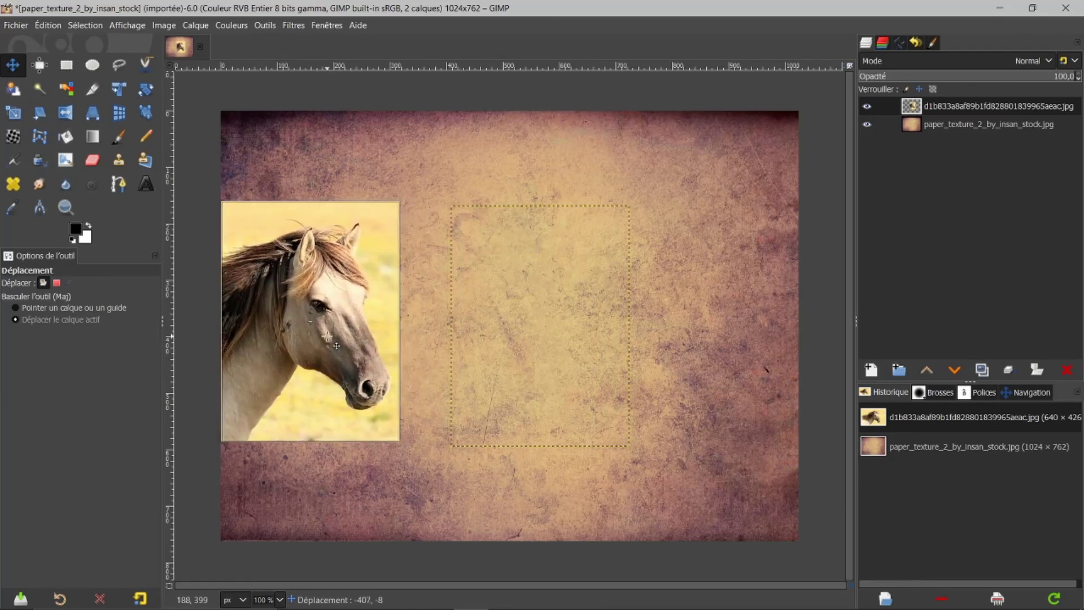
{"action": "left_click_drag", "start_coordinate": [327, 337], "coordinate": [326, 337]}
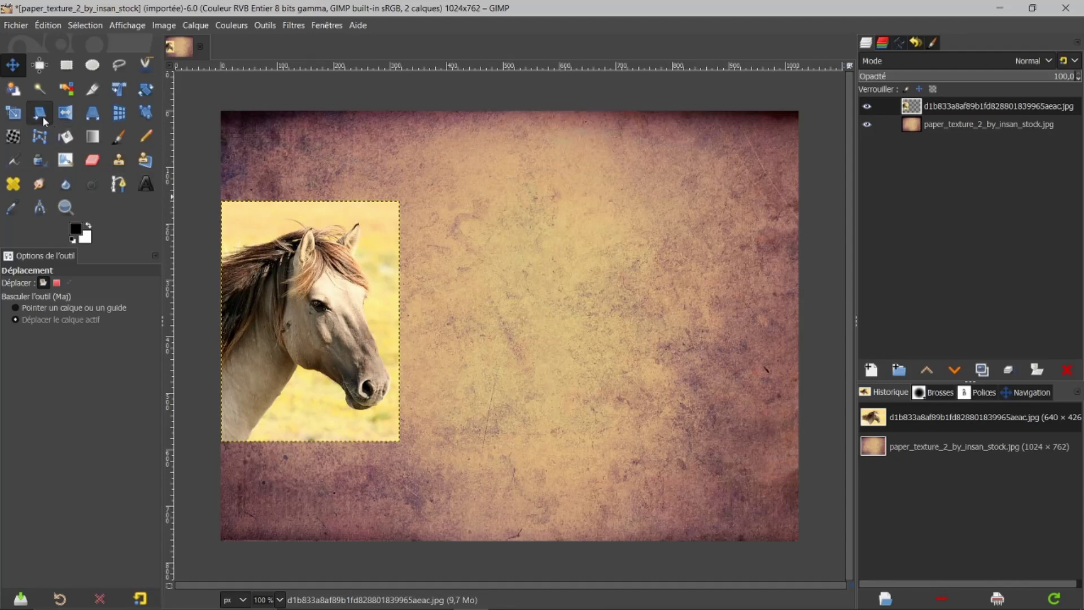
Scale the horse layer proportionally to 565 × 762 px so it fills the full height of the canvas
{"action": "left_click", "coordinate": [14, 114]}
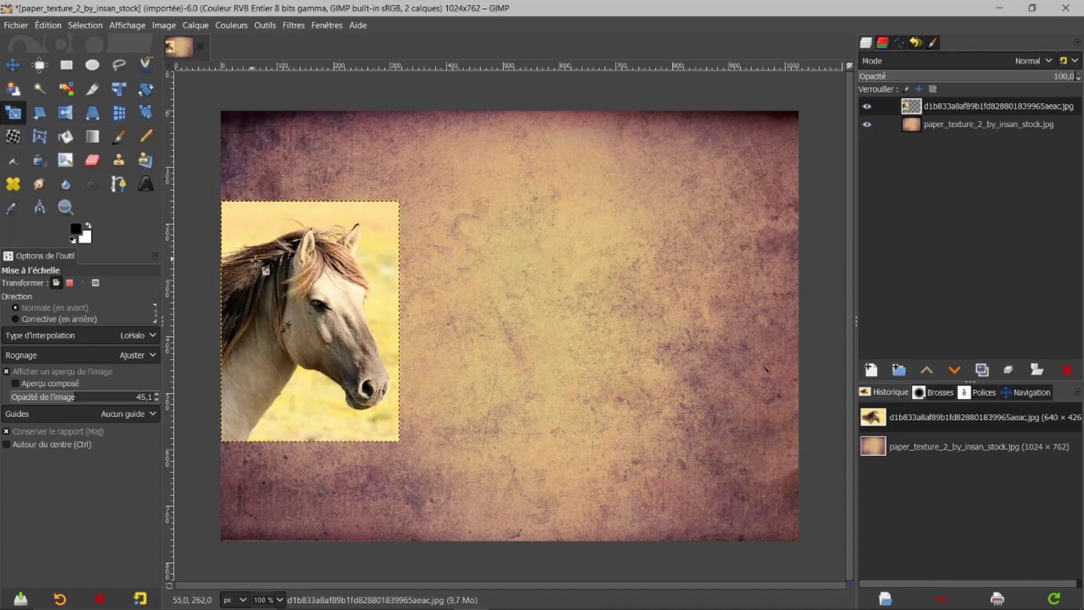
{"action": "left_click", "coordinate": [277, 278]}
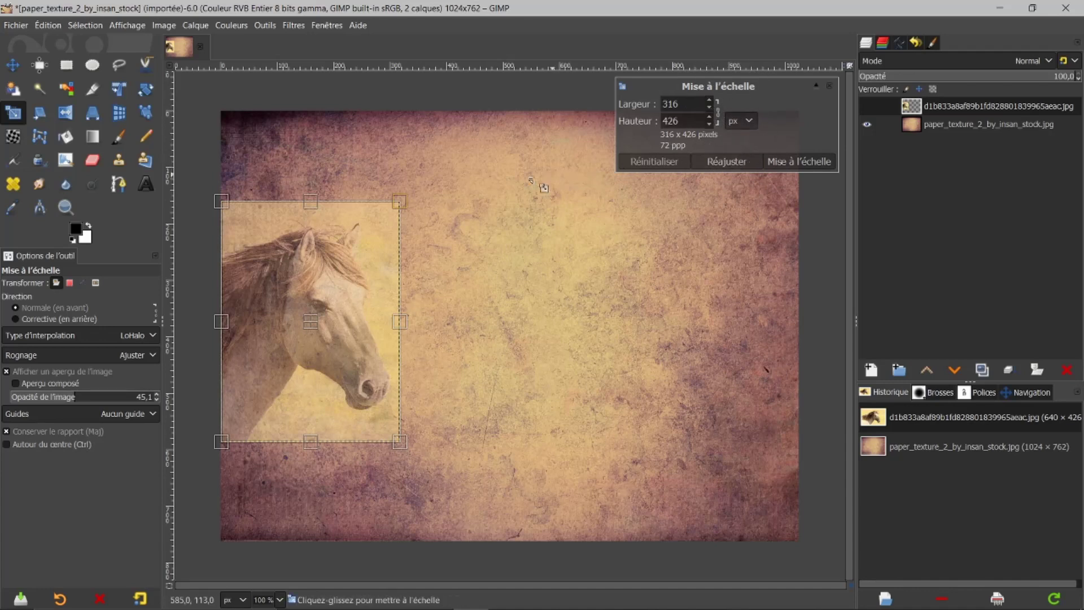
{"action": "left_click_drag", "start_coordinate": [398, 202], "coordinate": [484, 168]}
{"action": "left_click_drag", "start_coordinate": [510, 154], "coordinate": [517, 152]}
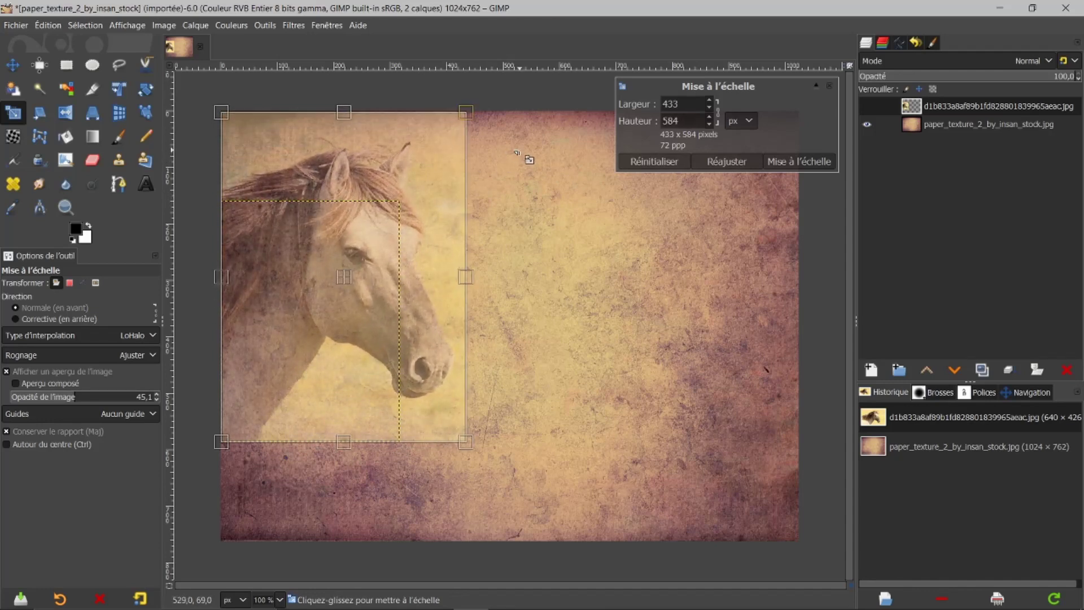
{"action": "left_click_drag", "start_coordinate": [462, 444], "coordinate": [522, 557]}
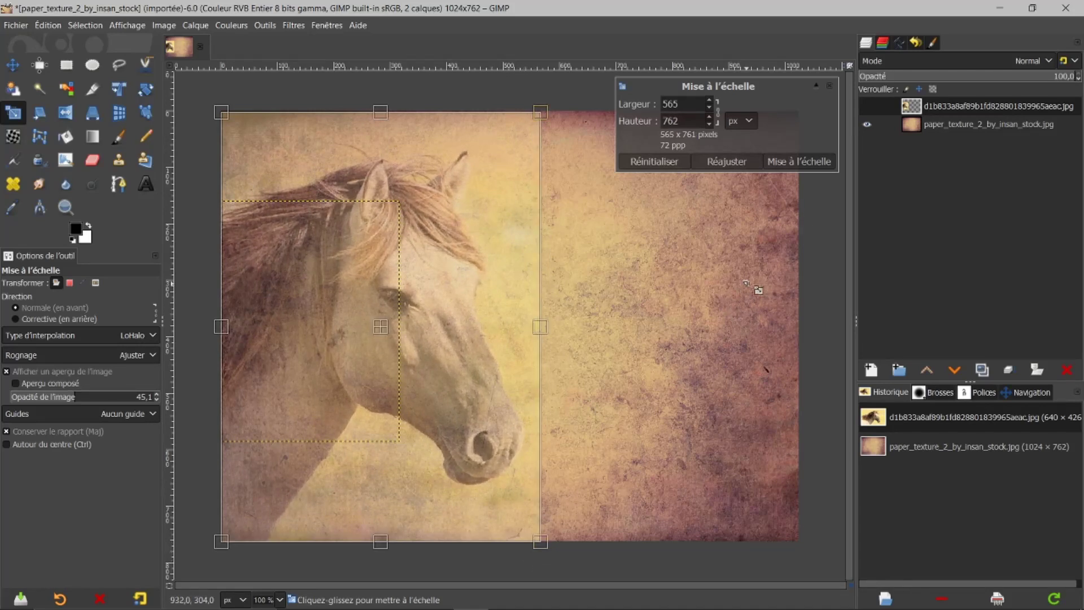
{"action": "left_click", "coordinate": [802, 163]}
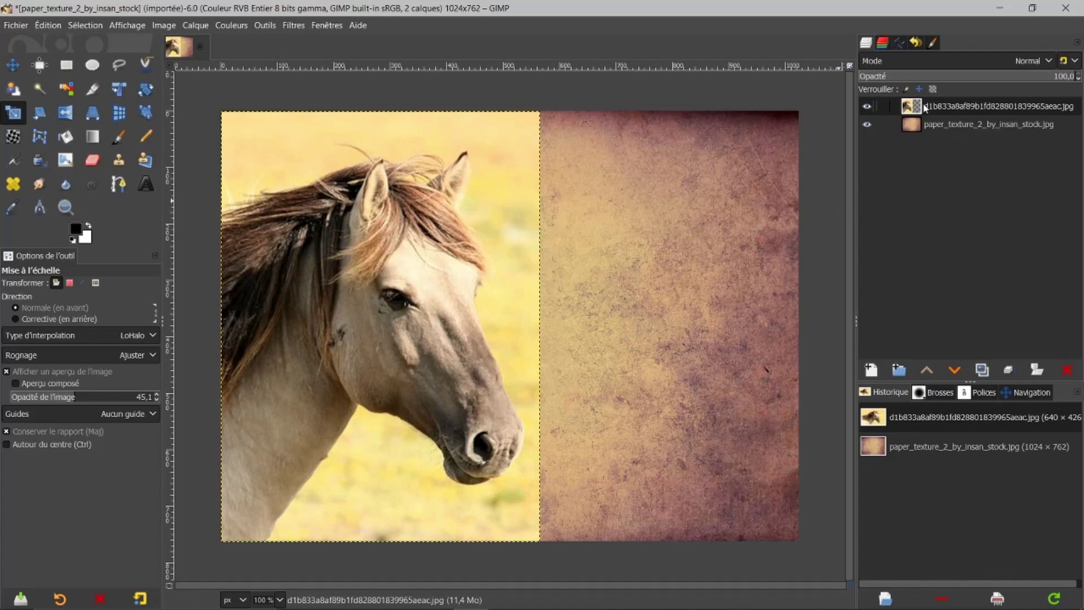
Duplicate the horse layer twice, move the original and the first copy below the paper texture, and select the topmost copy
{"action": "left_click", "coordinate": [982, 370]}
{"action": "left_click", "coordinate": [982, 370]}
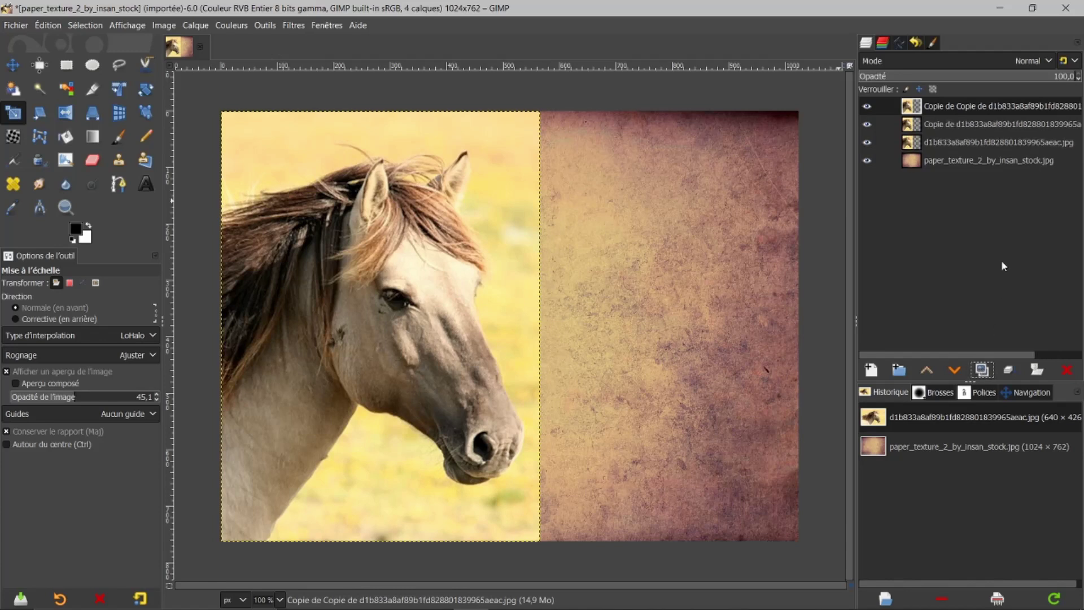
{"action": "left_click_drag", "start_coordinate": [911, 146], "coordinate": [911, 169]}
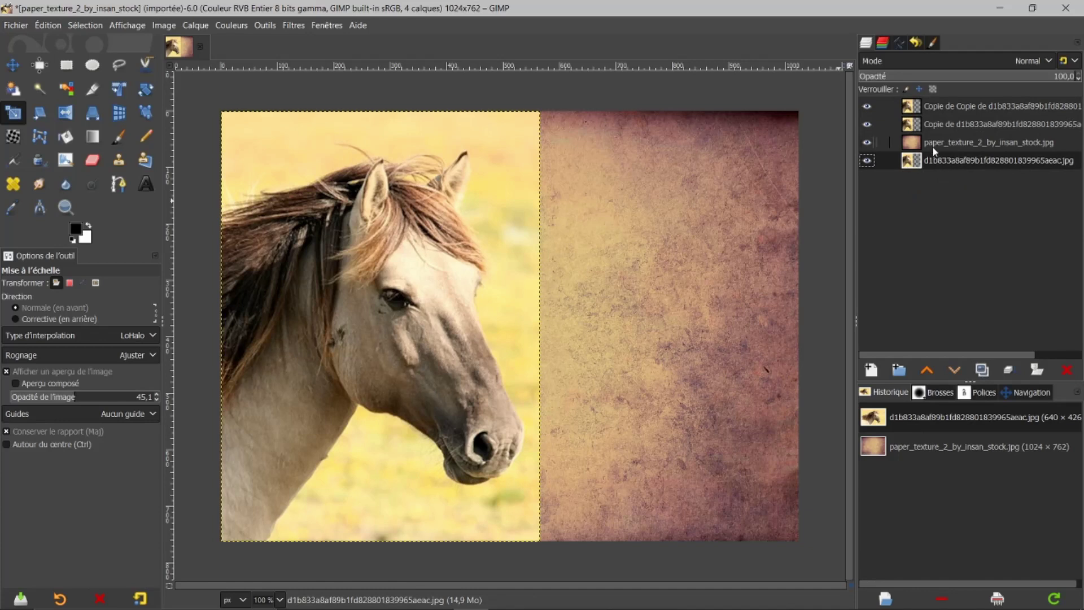
{"action": "left_click_drag", "start_coordinate": [911, 126], "coordinate": [905, 181]}
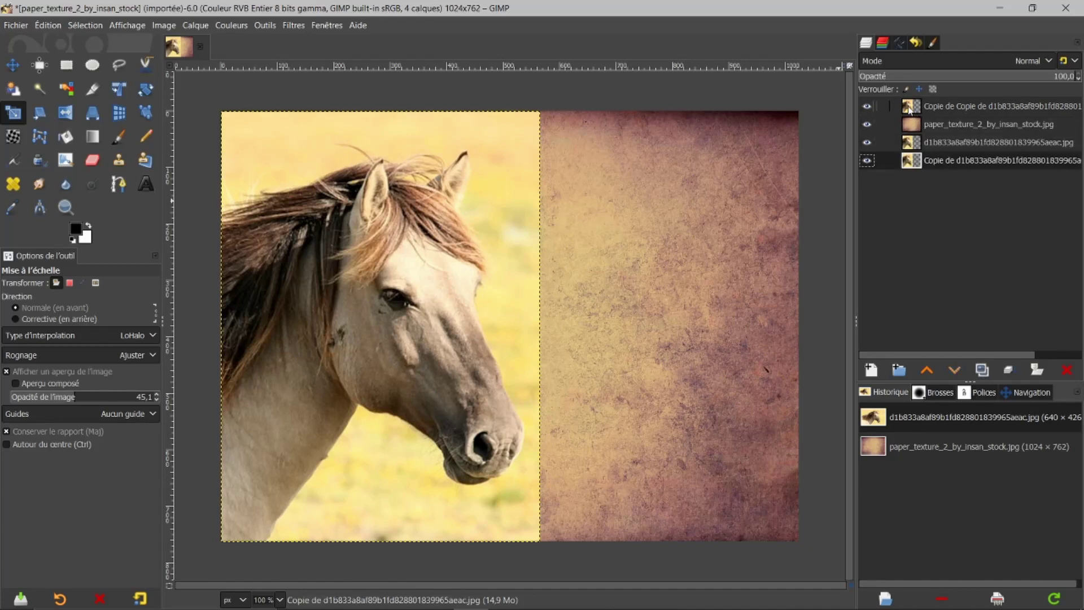
{"action": "left_click", "coordinate": [910, 108]}
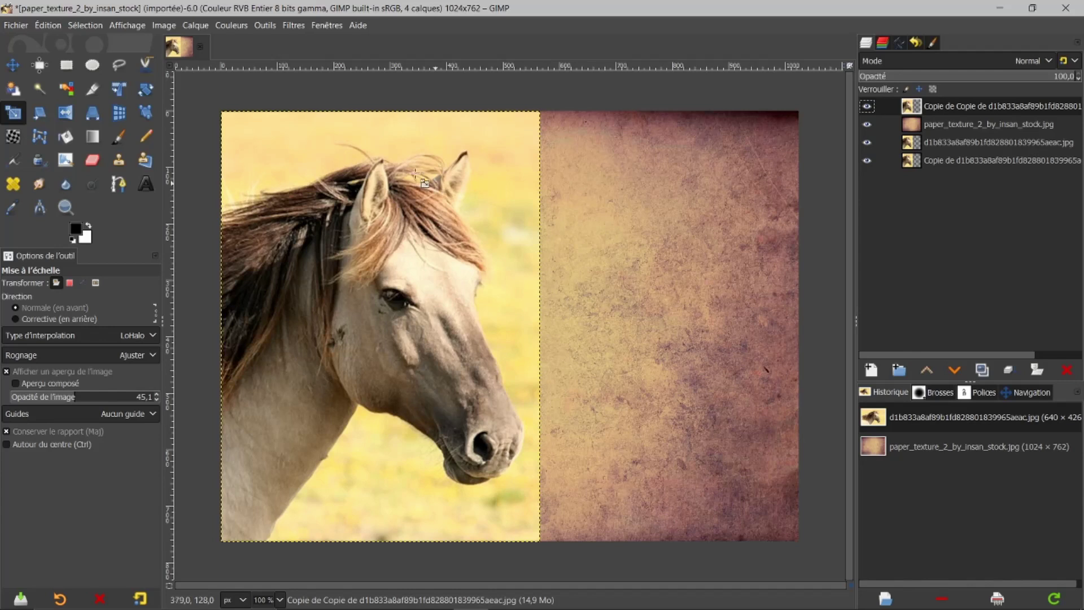
{"action": "left_click", "coordinate": [220, 26]}
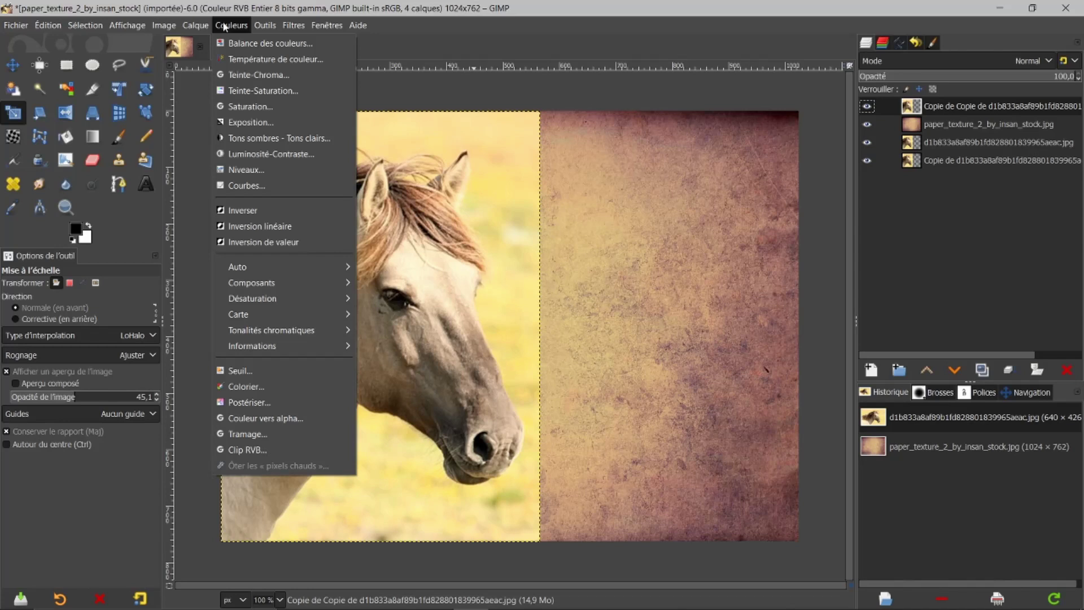
{"action": "mouse_move", "coordinate": [299, 297]}
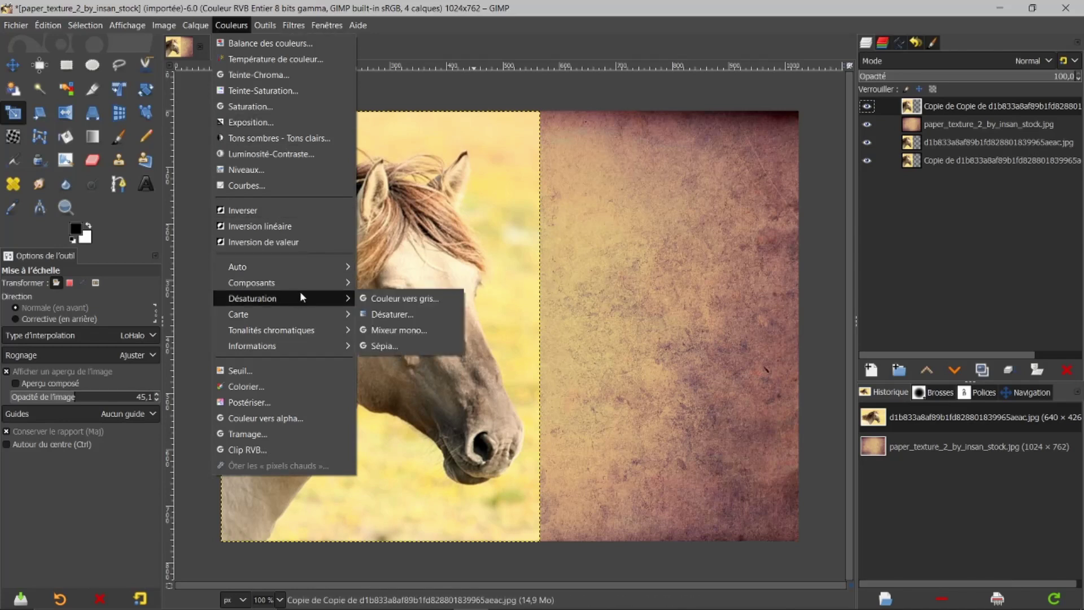
{"action": "left_click", "coordinate": [373, 313]}
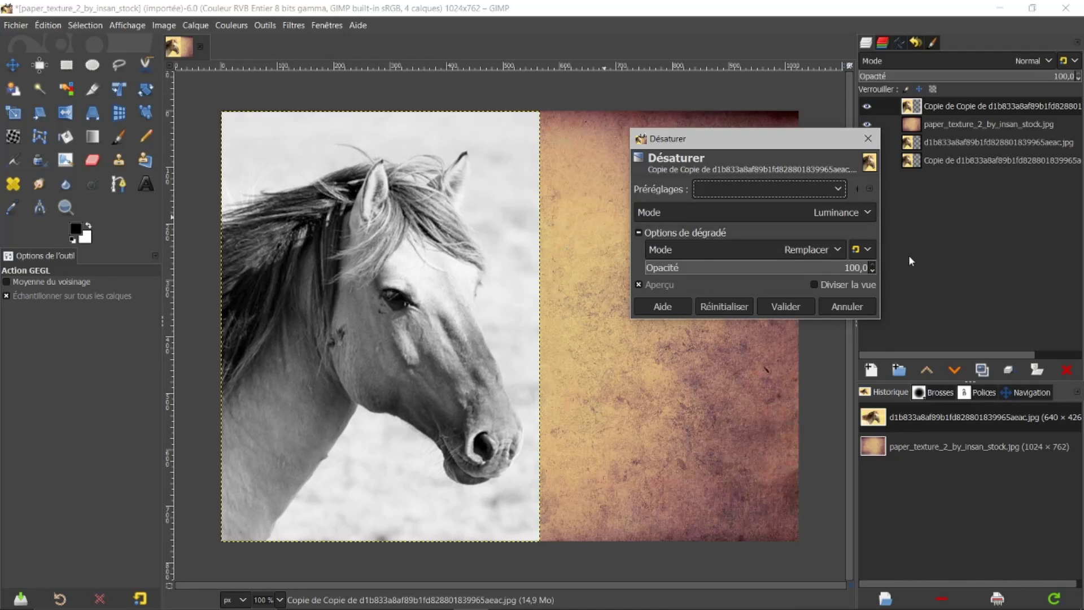
{"action": "left_click", "coordinate": [847, 306]}
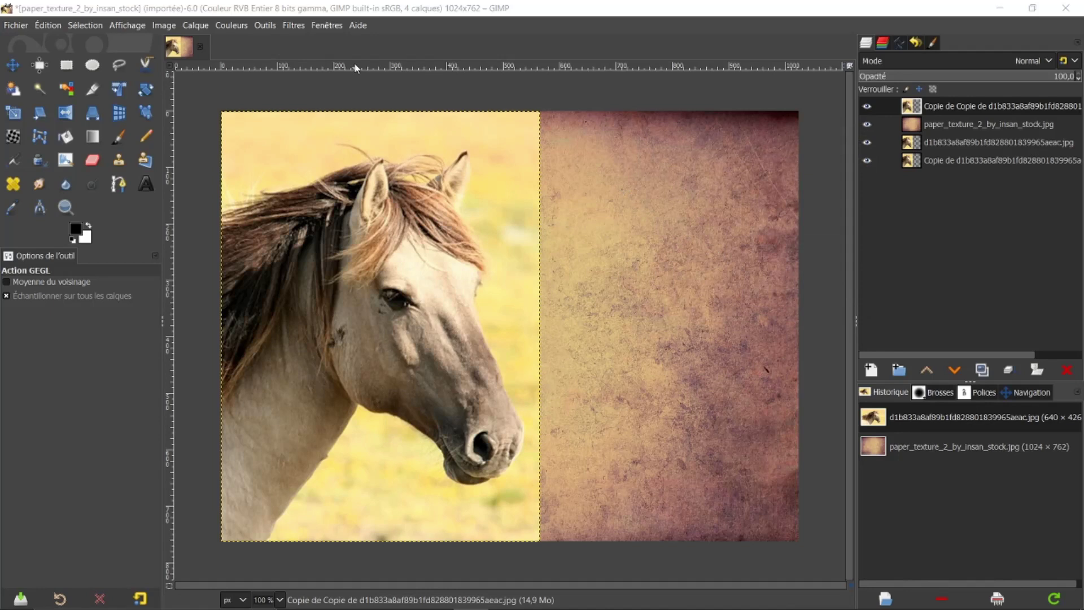
Turn the topmost horse copy black and white using Colorize (Colorier) with the saturation set to 0
{"action": "left_click", "coordinate": [231, 25]}
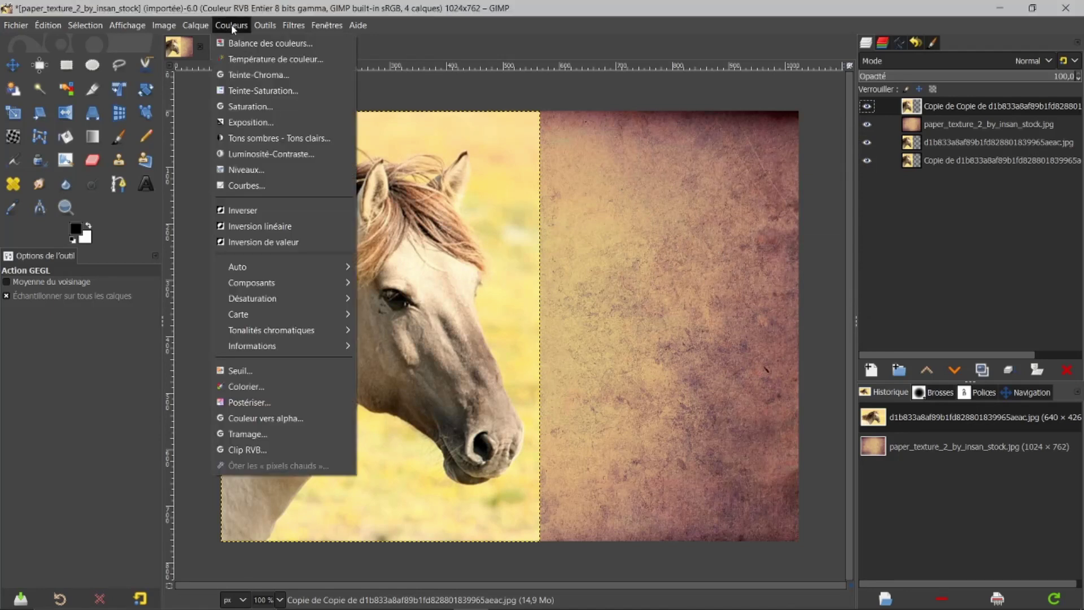
{"action": "left_click", "coordinate": [250, 387]}
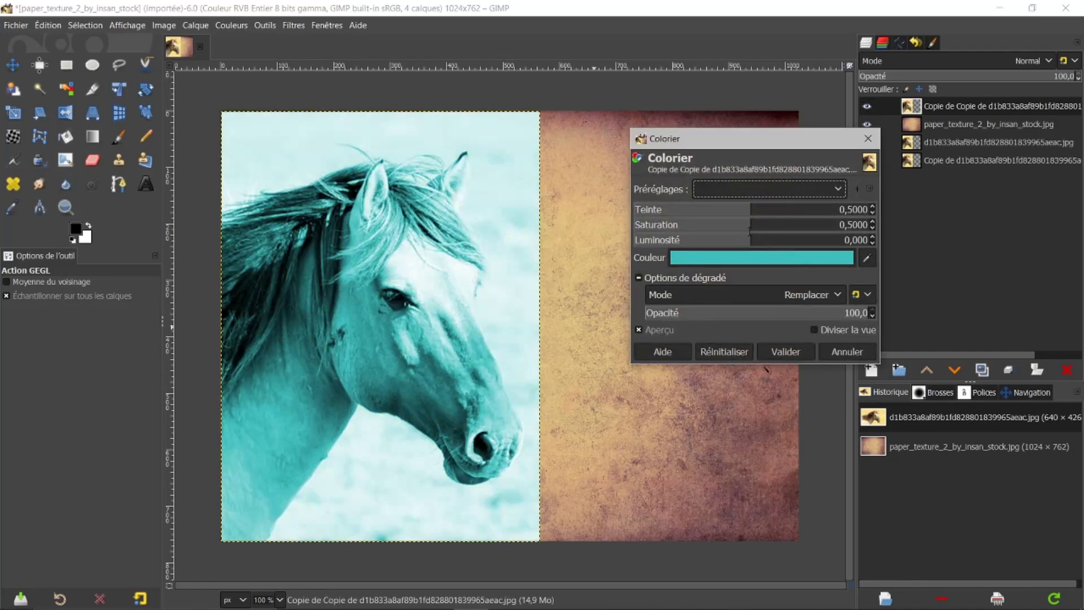
{"action": "left_click_drag", "start_coordinate": [751, 227], "coordinate": [600, 225]}
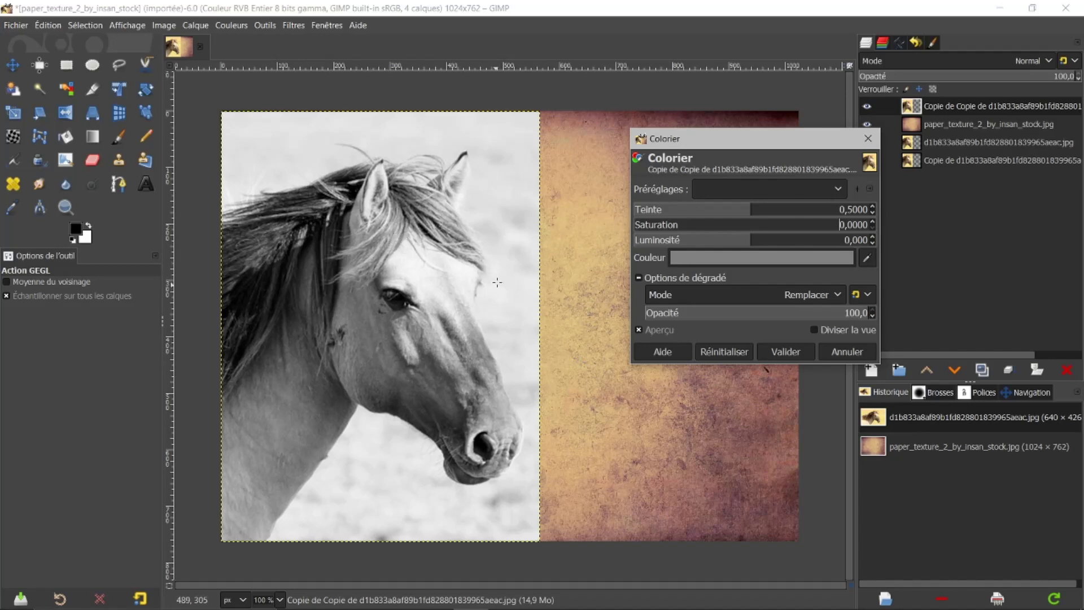
{"action": "left_click", "coordinate": [780, 358]}
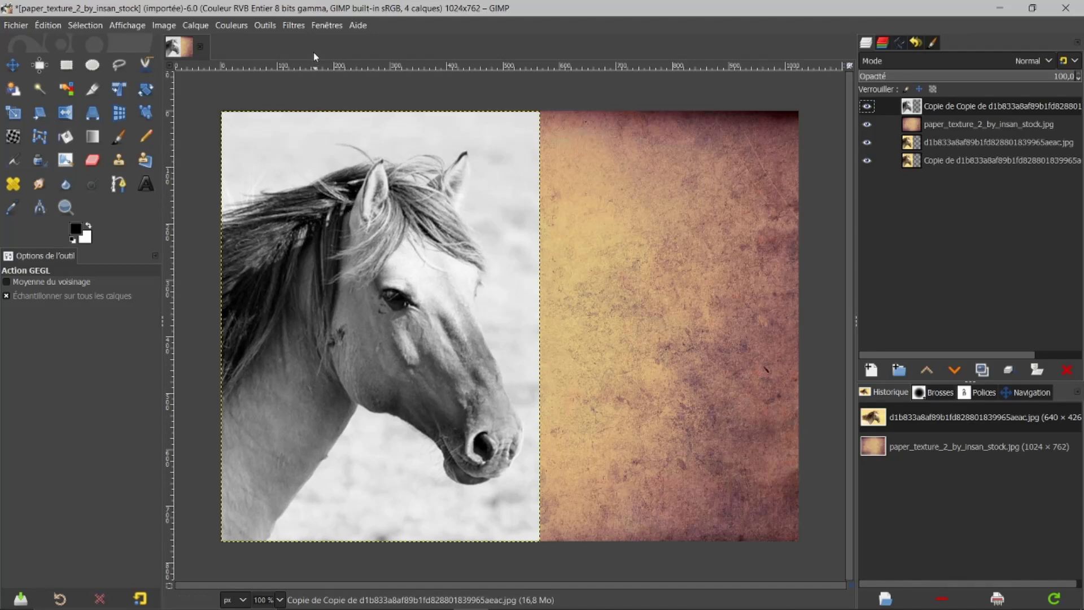
{"action": "left_click", "coordinate": [230, 26]}
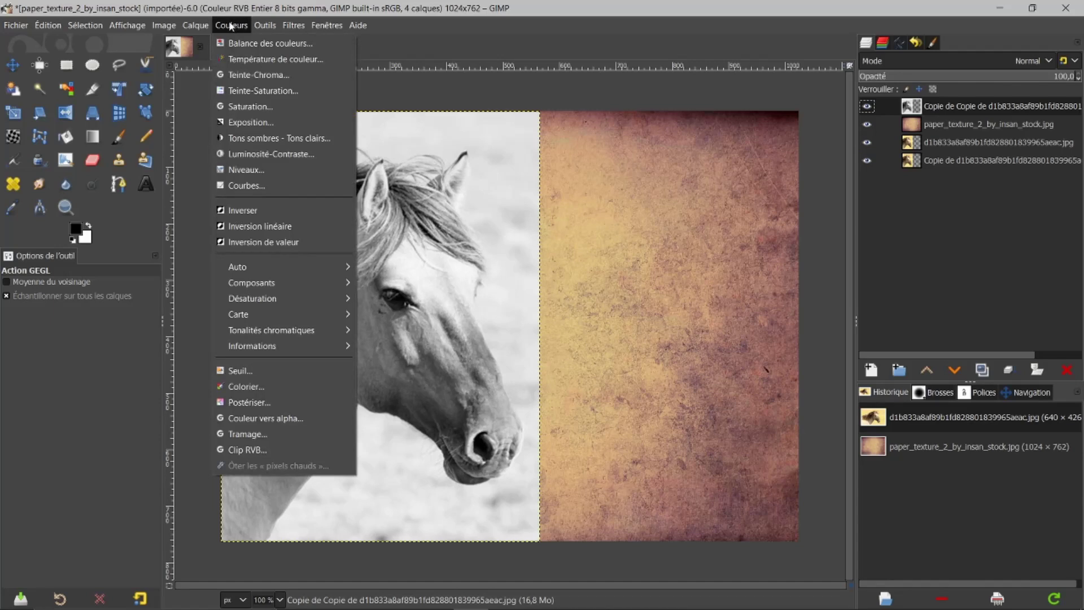
{"action": "left_click", "coordinate": [231, 25]}
{"action": "left_click", "coordinate": [204, 26]}
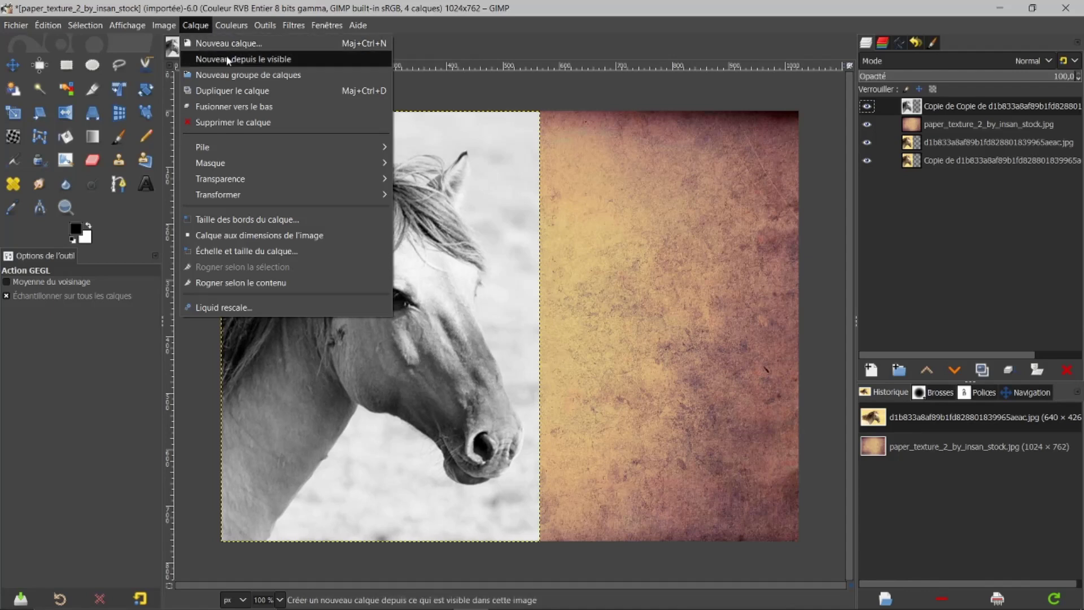
{"action": "mouse_move", "coordinate": [245, 183]}
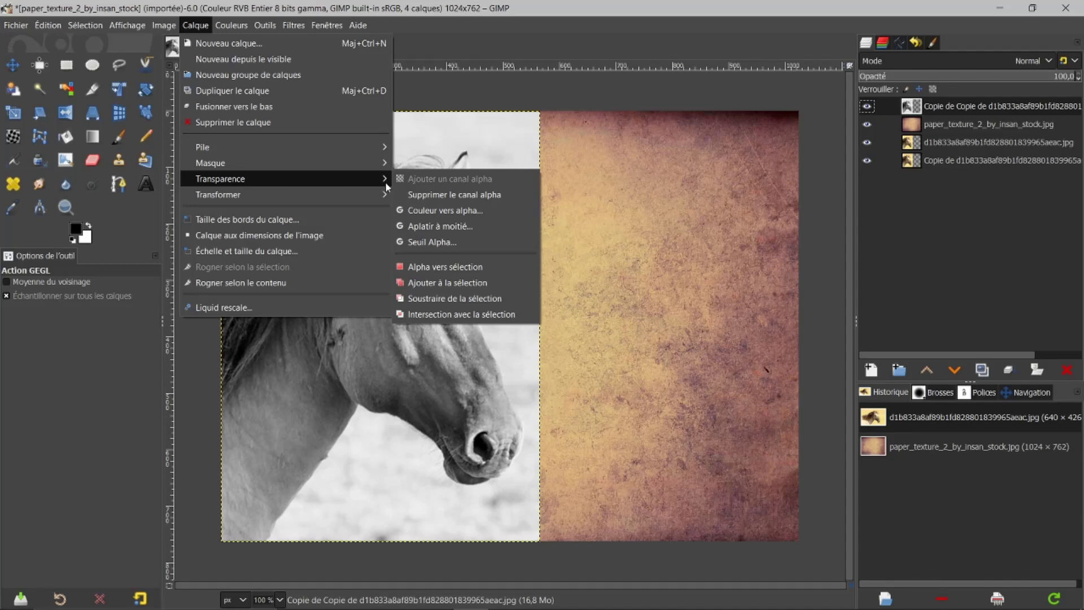
{"action": "left_click", "coordinate": [421, 209]}
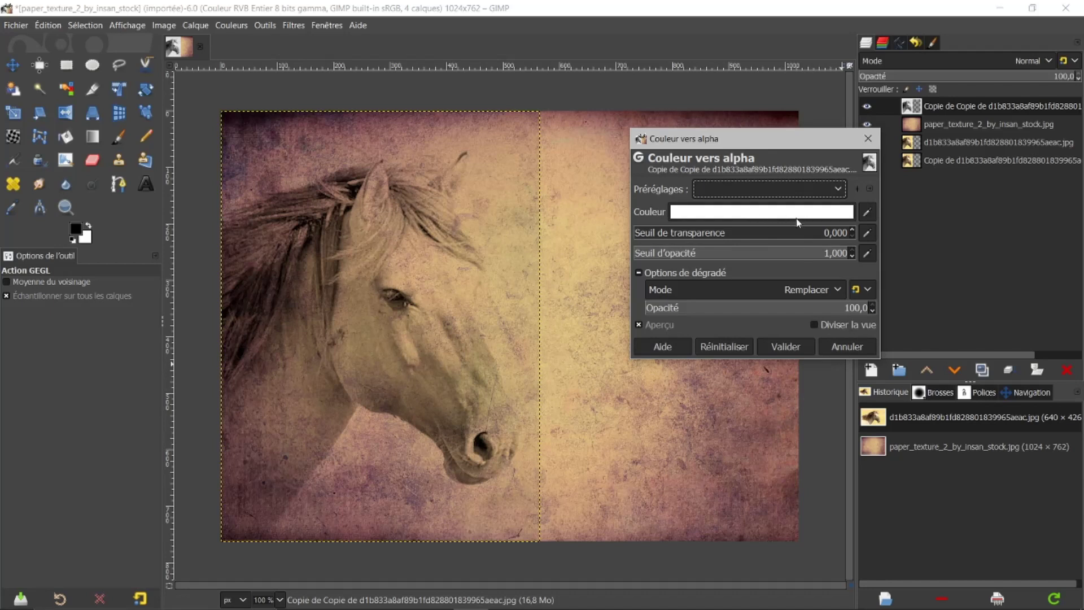
{"action": "left_click", "coordinate": [853, 346]}
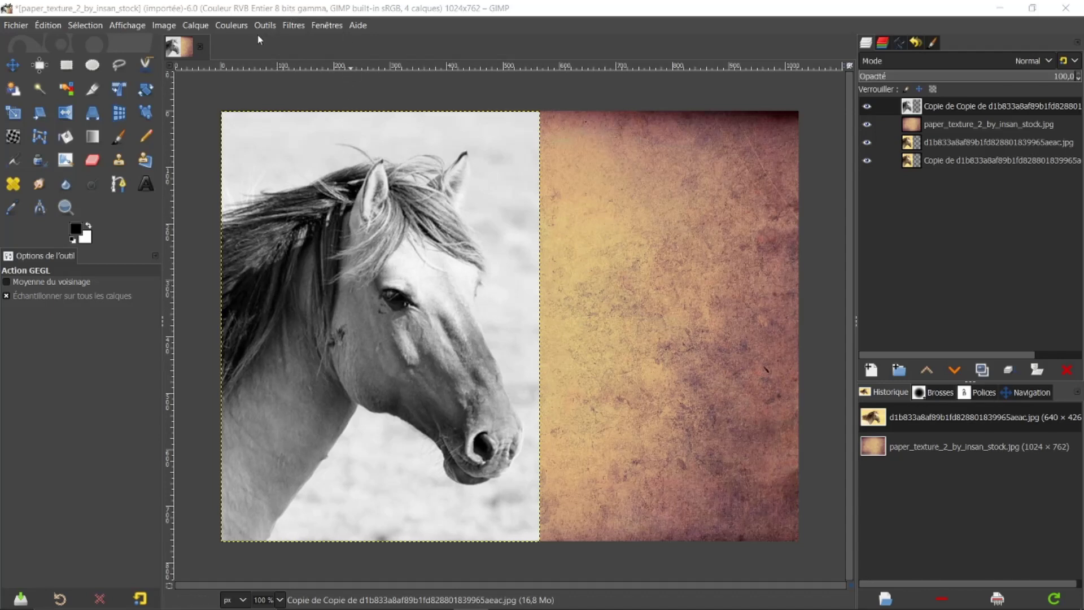
Make white transparent on the black-and-white horse layer with Color to Alpha (Couleur vers alpha), and extend the layer to the image size
{"action": "left_click", "coordinate": [200, 25]}
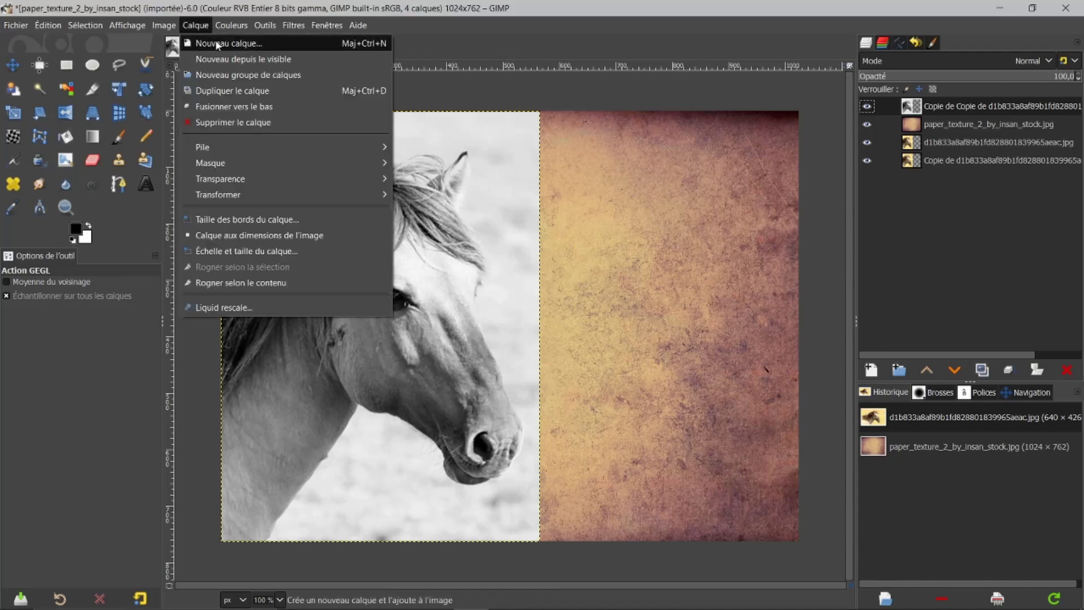
{"action": "mouse_move", "coordinate": [342, 179]}
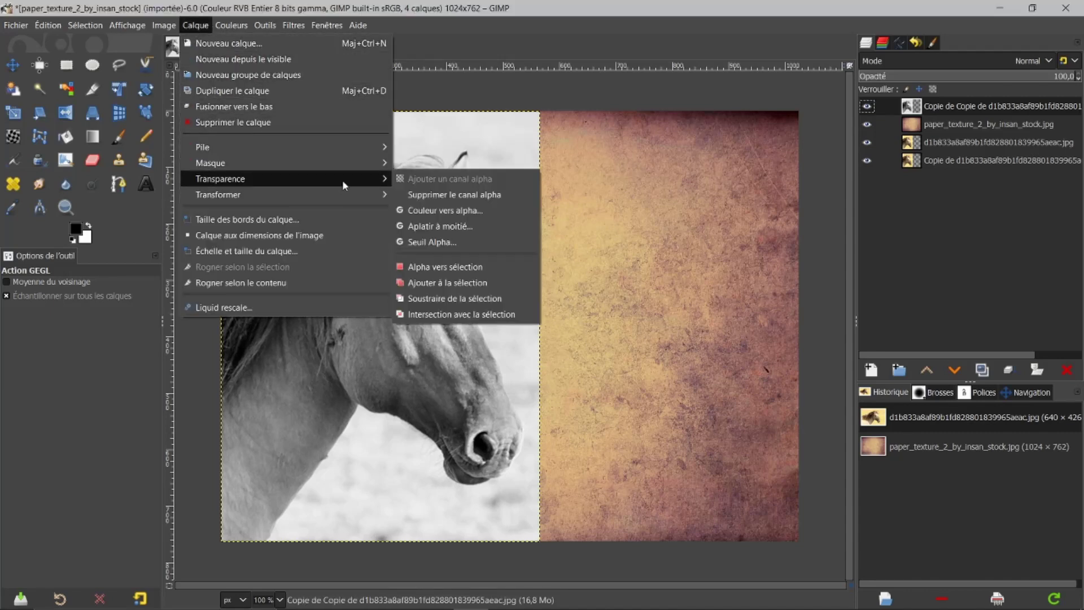
{"action": "left_click", "coordinate": [428, 211]}
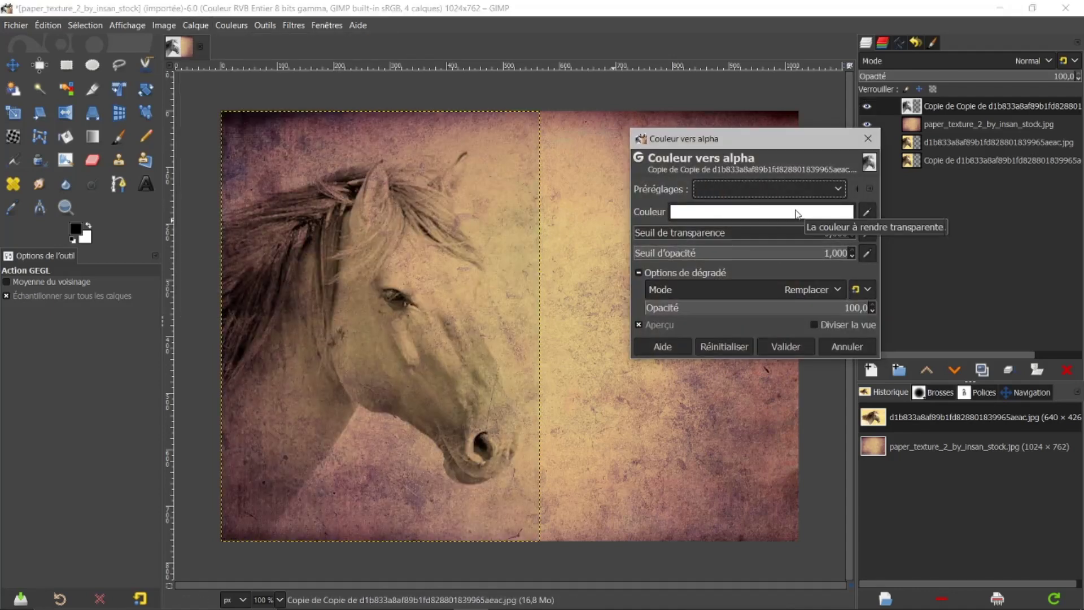
{"action": "left_click", "coordinate": [776, 346]}
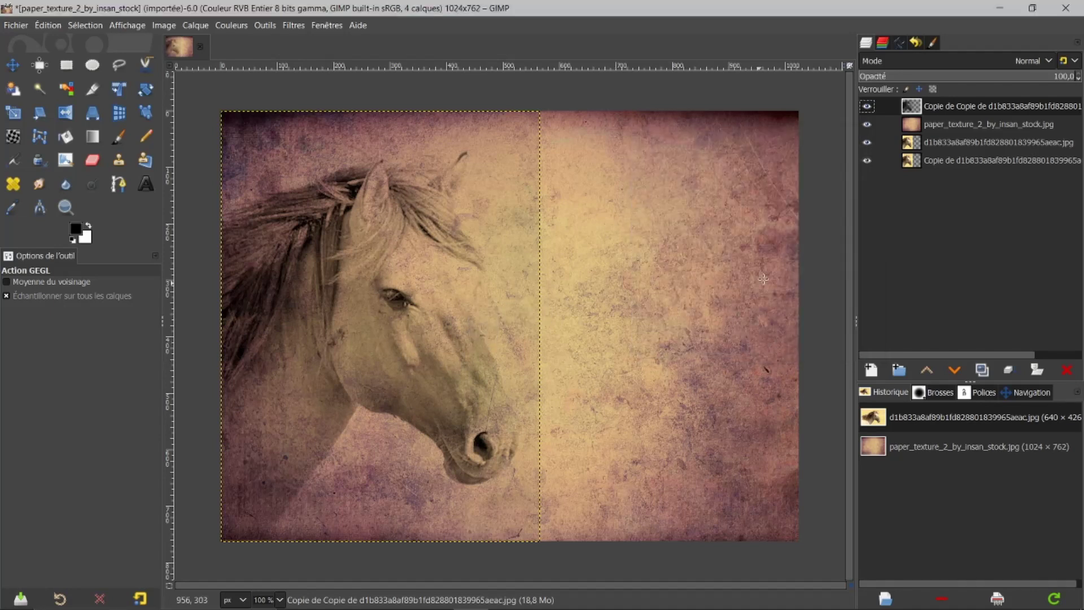
{"action": "right_click", "coordinate": [913, 106]}
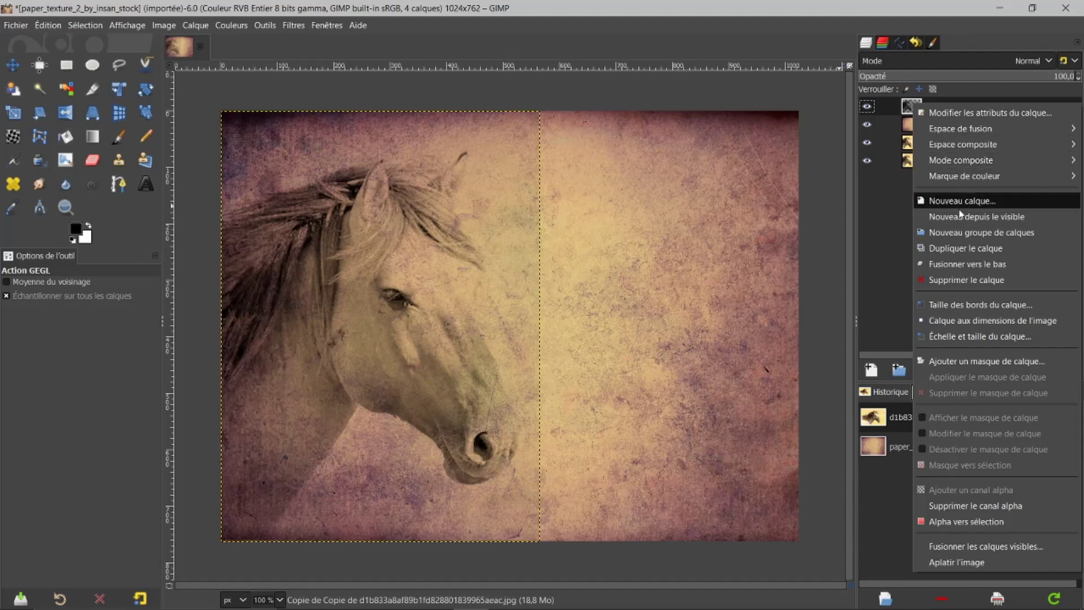
{"action": "left_click", "coordinate": [960, 320]}
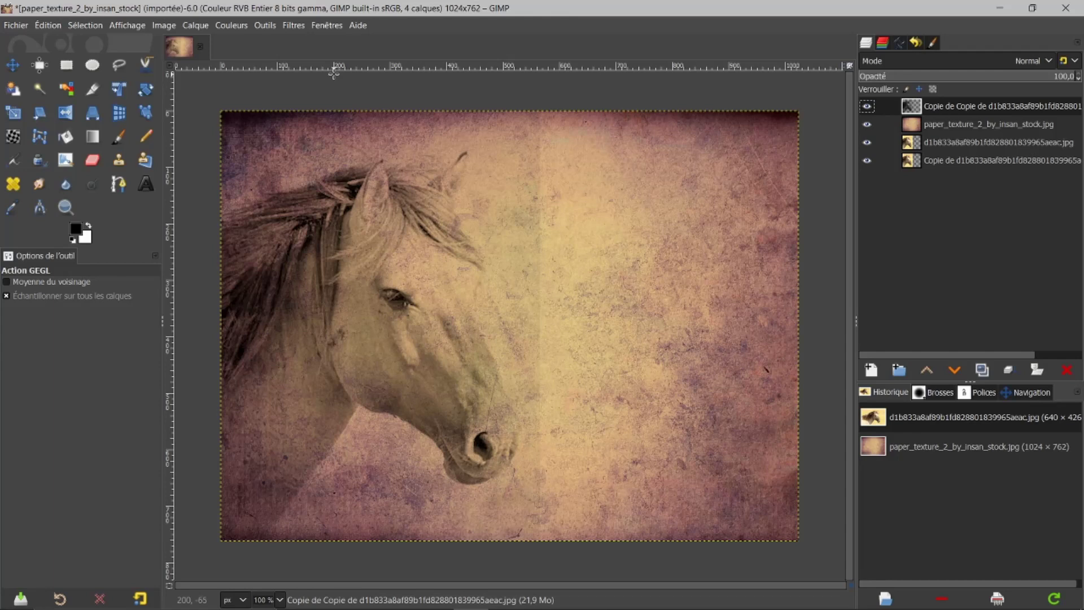
Erase the visible vertical seam beside the horse's head using the Eraser (Gomme) at 59.1 opacity with the Hardness 075 brush
{"action": "left_click", "coordinate": [96, 163]}
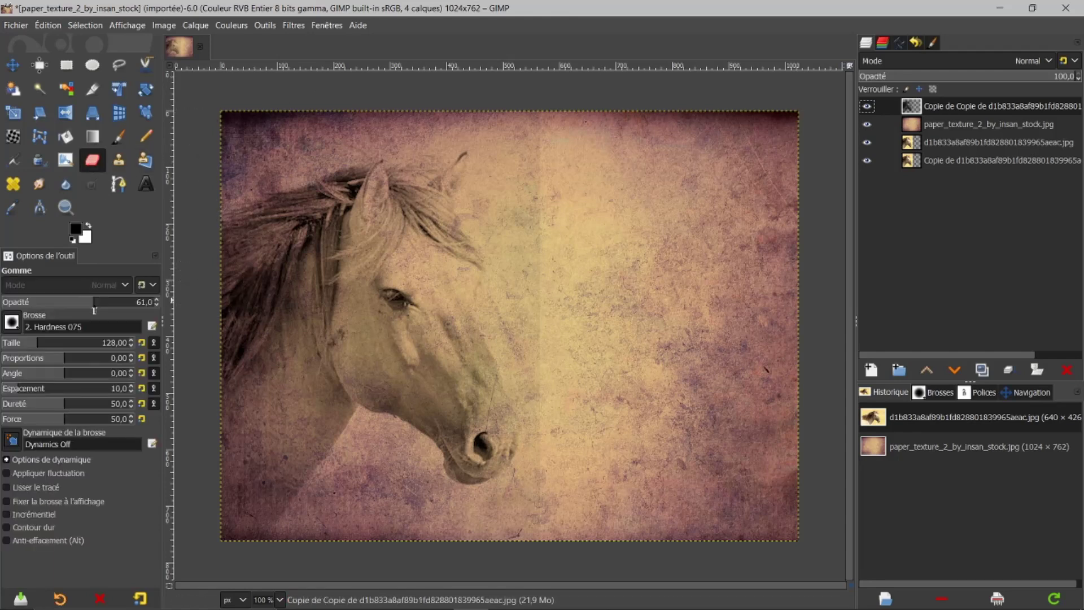
{"action": "left_click_drag", "start_coordinate": [94, 306], "coordinate": [91, 305]}
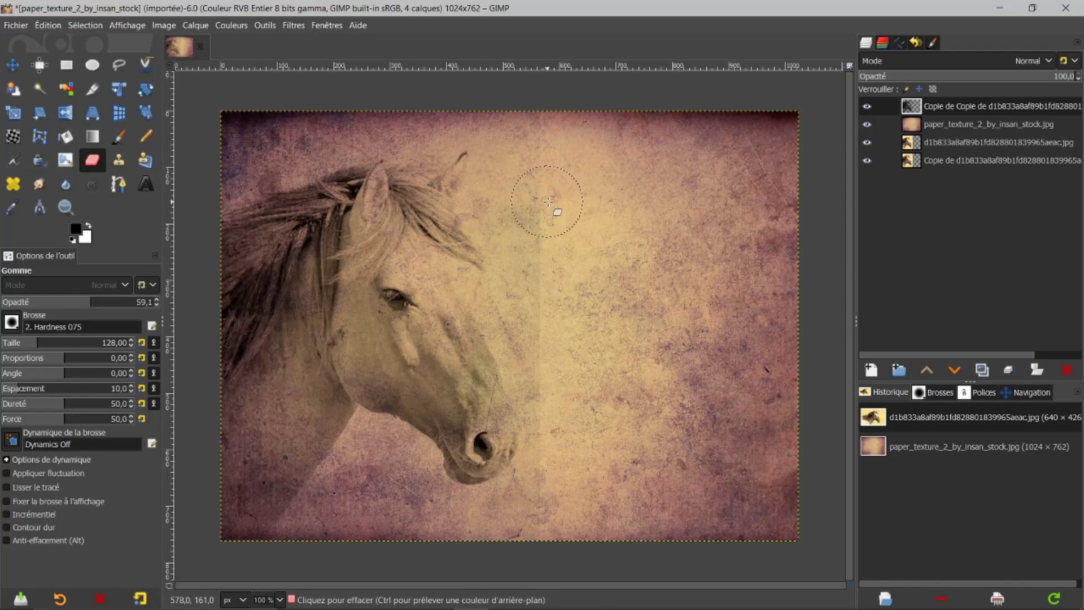
{"action": "mouse_move", "coordinate": [547, 164]}
{"action": "left_mouse_down"}
{"action": "mouse_move", "coordinate": [543, 239]}
{"action": "mouse_move", "coordinate": [551, 216]}
{"action": "mouse_move", "coordinate": [546, 271]}
{"action": "left_mouse_up"}
{"action": "mouse_move", "coordinate": [535, 133]}
{"action": "left_mouse_down"}
{"action": "mouse_move", "coordinate": [541, 232]}
{"action": "mouse_move", "coordinate": [552, 166]}
{"action": "mouse_move", "coordinate": [545, 236]}
{"action": "mouse_move", "coordinate": [544, 156]}
{"action": "left_mouse_up"}
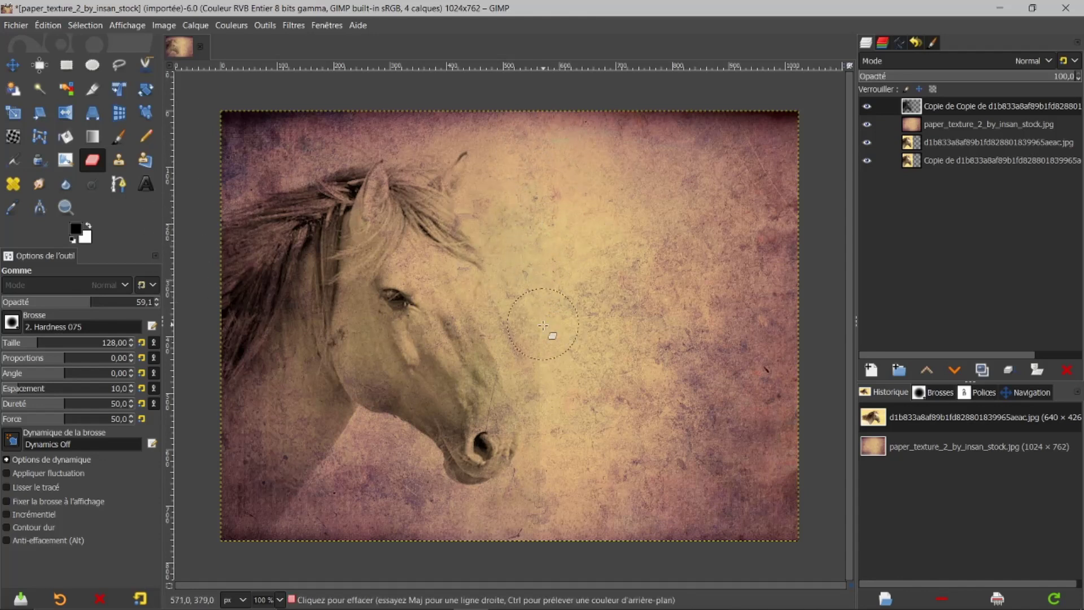
{"action": "mouse_move", "coordinate": [552, 493]}
{"action": "left_mouse_down"}
{"action": "mouse_move", "coordinate": [558, 470]}
{"action": "mouse_move", "coordinate": [556, 425]}
{"action": "mouse_move", "coordinate": [541, 427]}
{"action": "mouse_move", "coordinate": [549, 341]}
{"action": "left_mouse_up"}
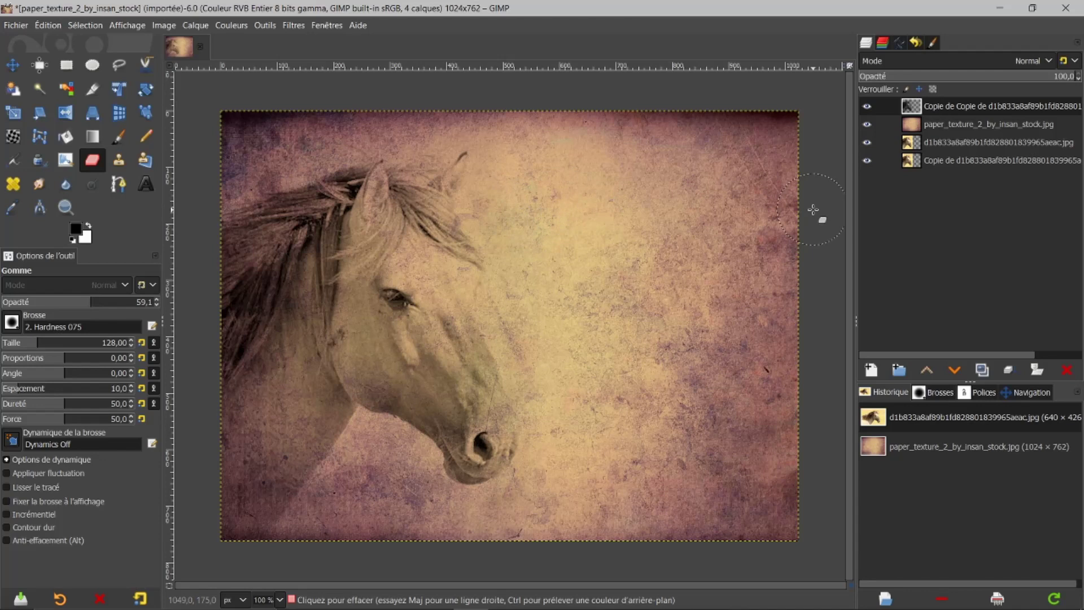
Try darkening the horse with a duplicate of its layer at 45.6 opacity, and delete that duplicate
{"action": "left_click", "coordinate": [982, 370]}
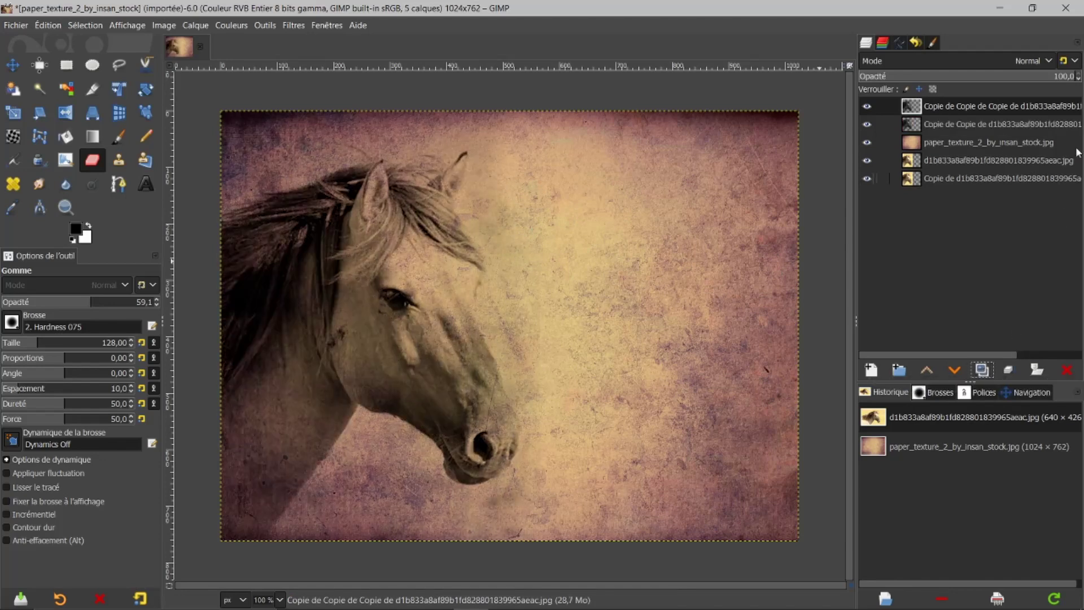
{"action": "left_click", "coordinate": [1005, 74]}
{"action": "left_click_drag", "start_coordinate": [1005, 74], "coordinate": [944, 74]}
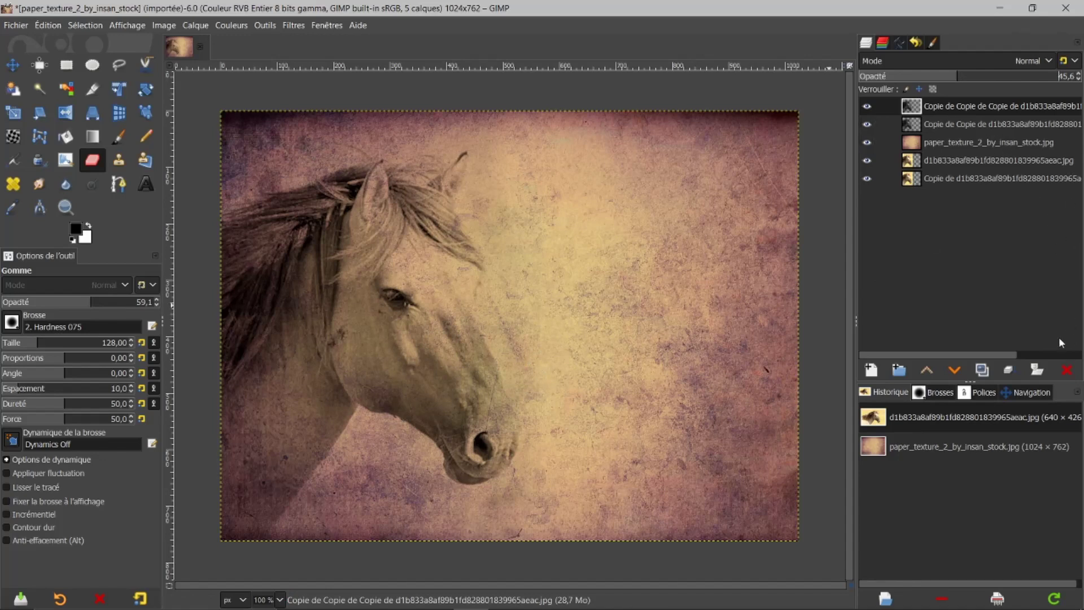
{"action": "left_click", "coordinate": [1066, 370]}
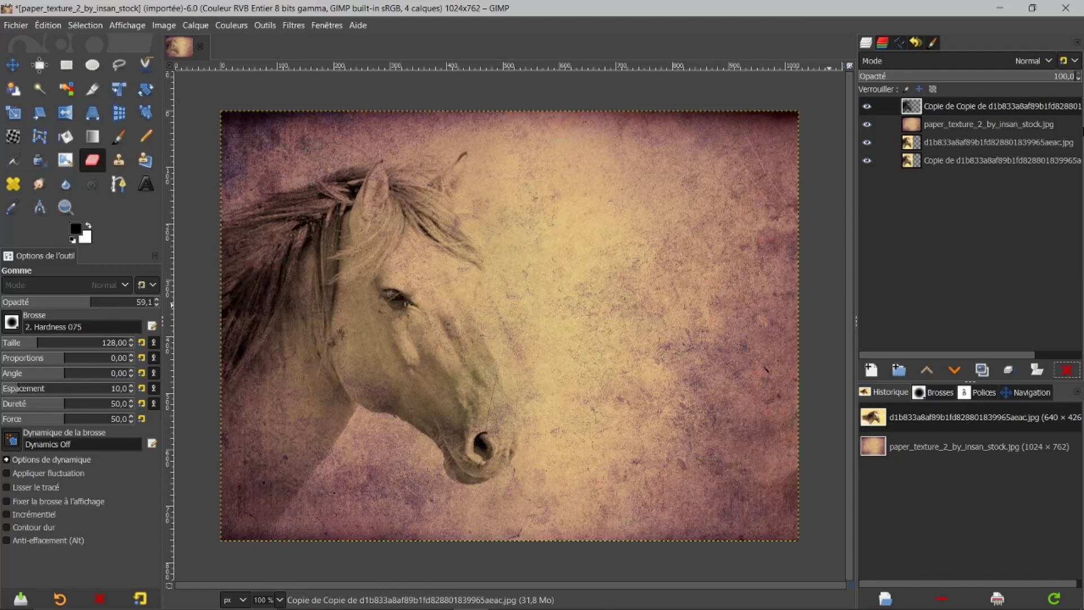
Try the Éclaircir, Multiplier and Superposer blend modes on the transparent horse layer, and settle on Fusion de grain
{"action": "left_click", "coordinate": [1052, 61]}
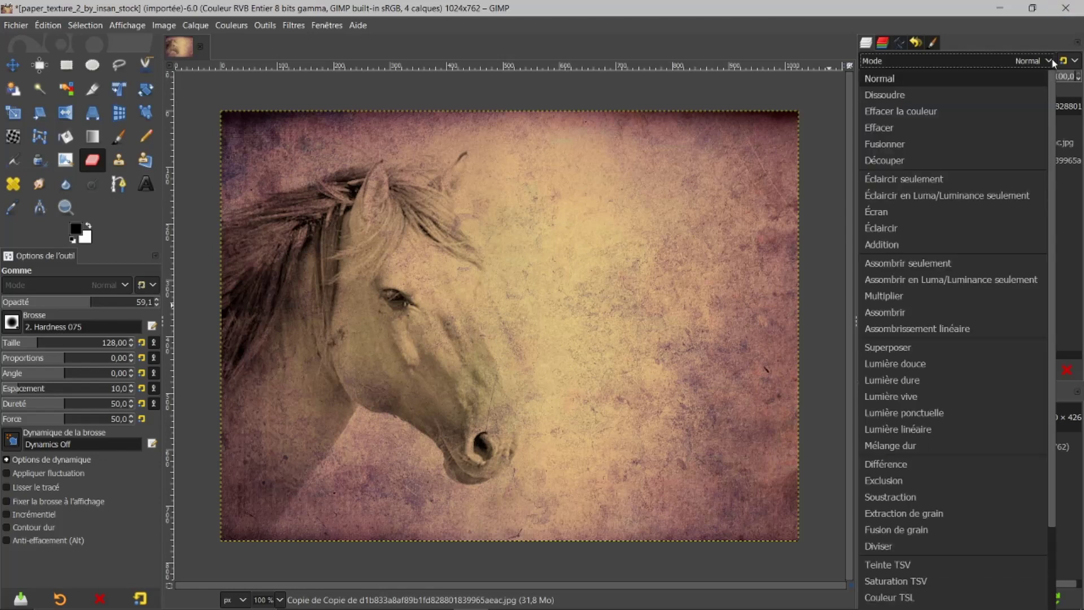
{"action": "left_click", "coordinate": [892, 228]}
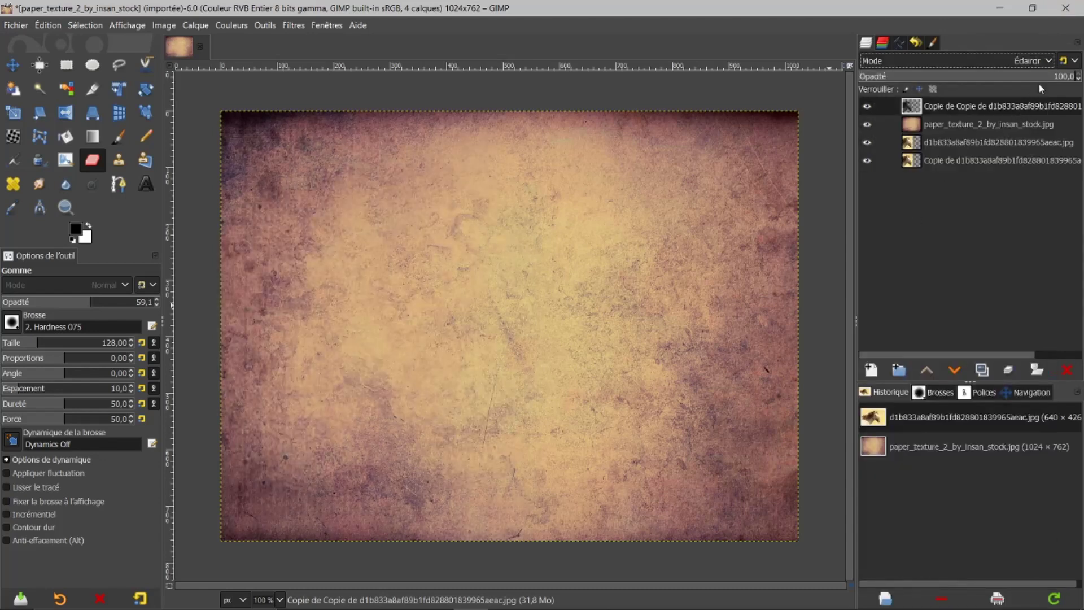
{"action": "left_click", "coordinate": [1048, 61]}
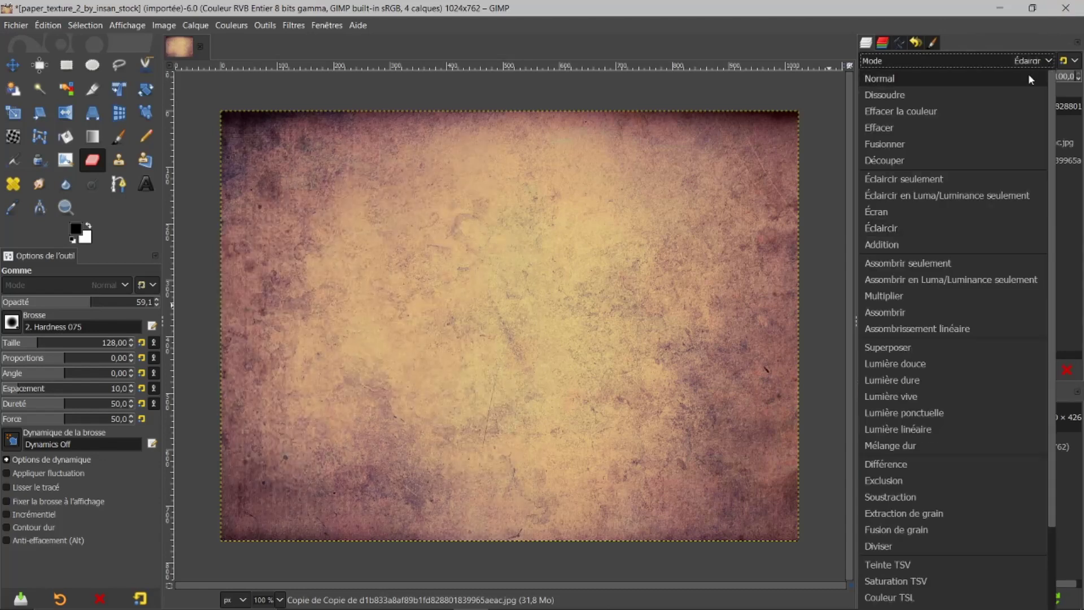
{"action": "left_click", "coordinate": [886, 294]}
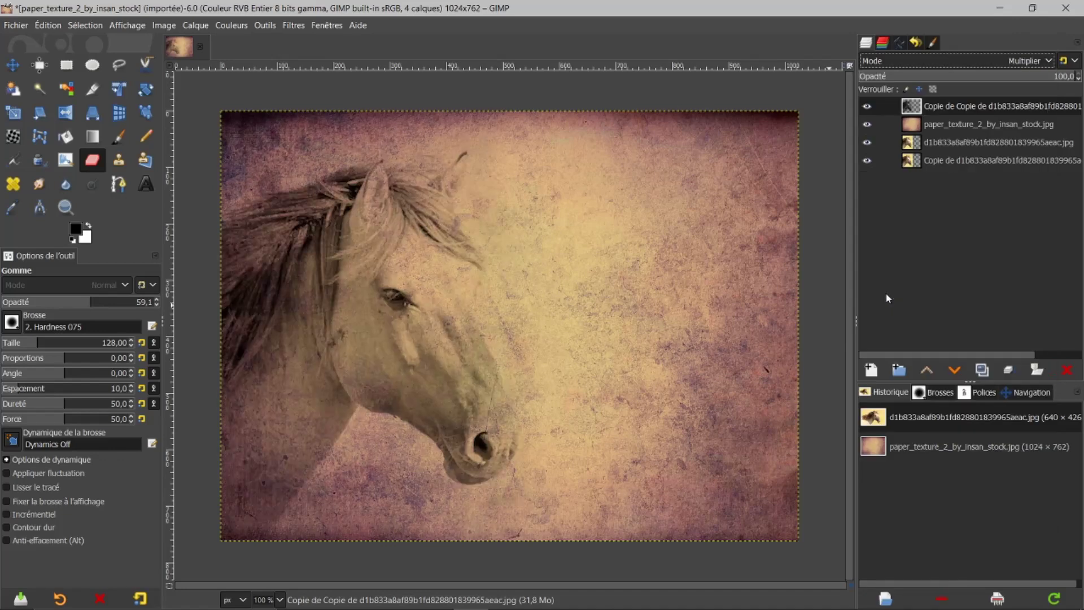
{"action": "left_click", "coordinate": [1047, 62]}
{"action": "left_click", "coordinate": [912, 351]}
{"action": "left_click", "coordinate": [1046, 63]}
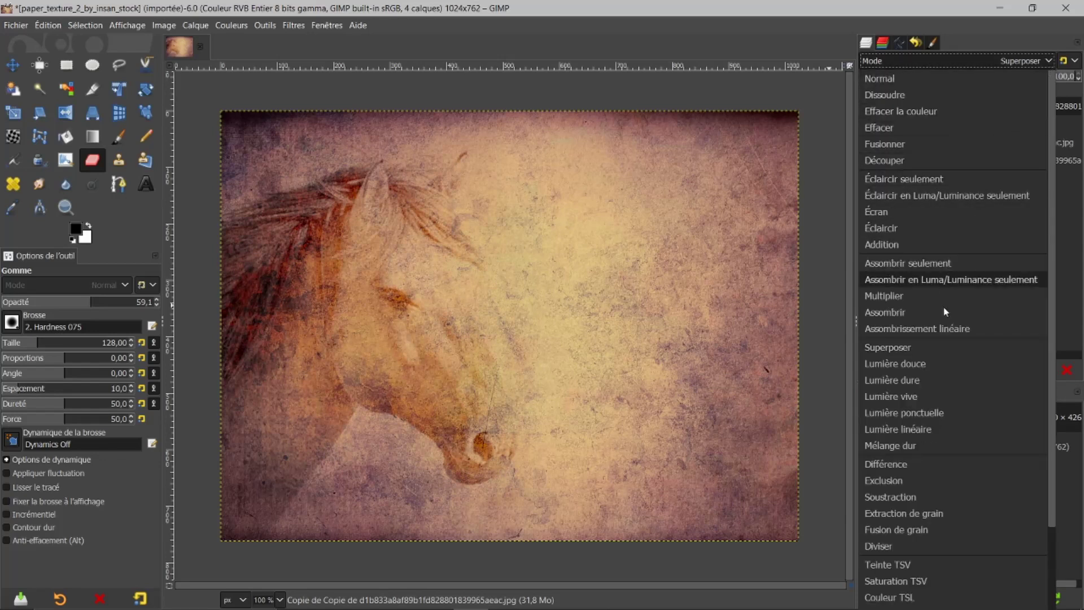
{"action": "left_click", "coordinate": [906, 530]}
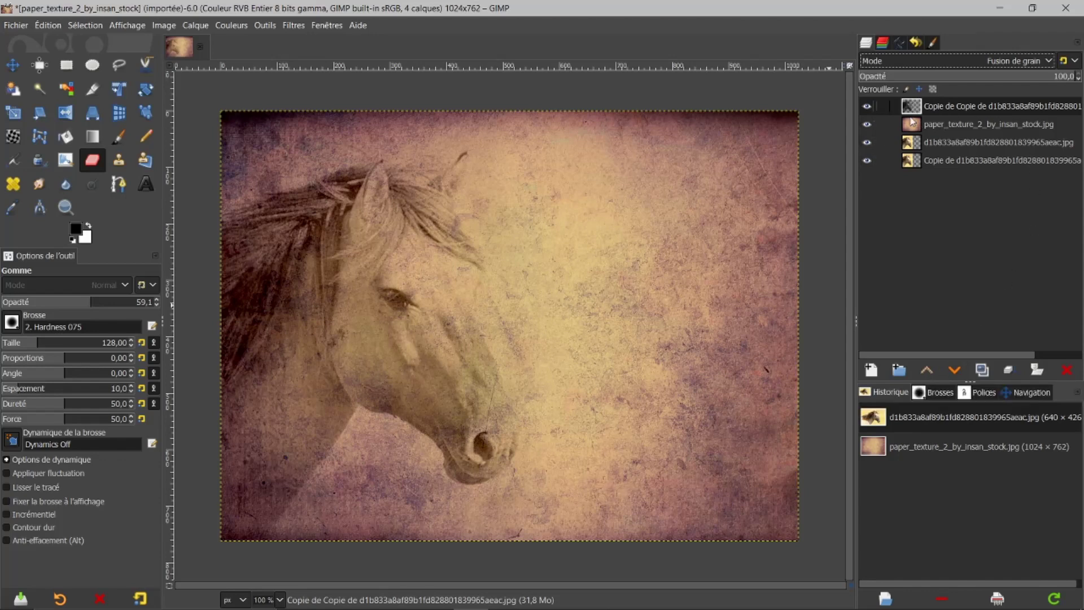
Move the blended horse layer below the paper texture, and duplicate the original colour horse layer at the top of the stack
{"action": "mouse_move", "coordinate": [914, 106]}
{"action": "left_mouse_down"}
{"action": "mouse_move", "coordinate": [904, 145]}
{"action": "mouse_move", "coordinate": [926, 105]}
{"action": "left_mouse_up"}
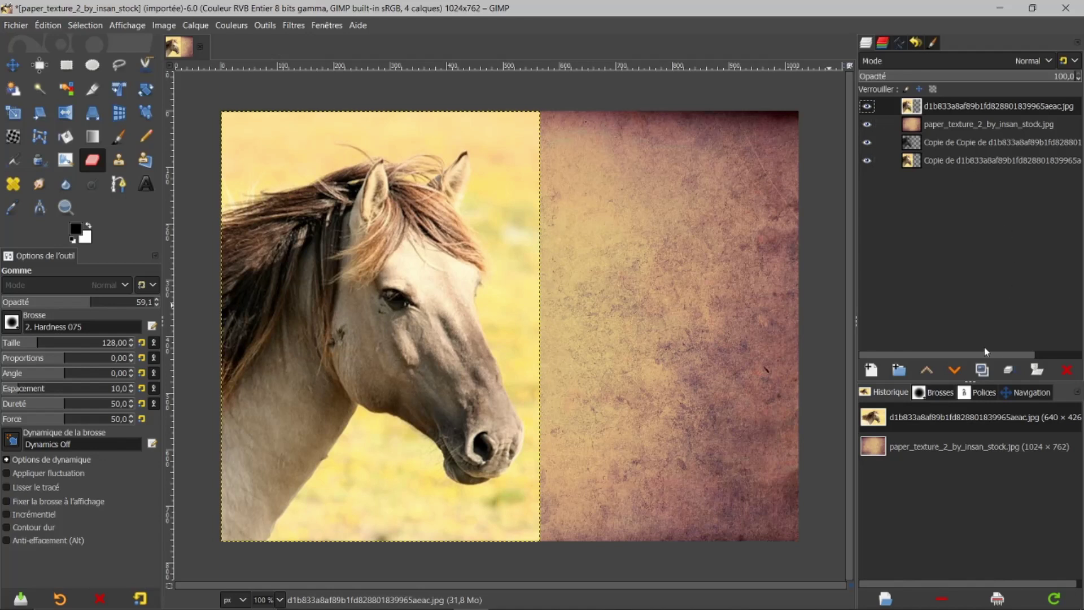
{"action": "left_click", "coordinate": [982, 372]}
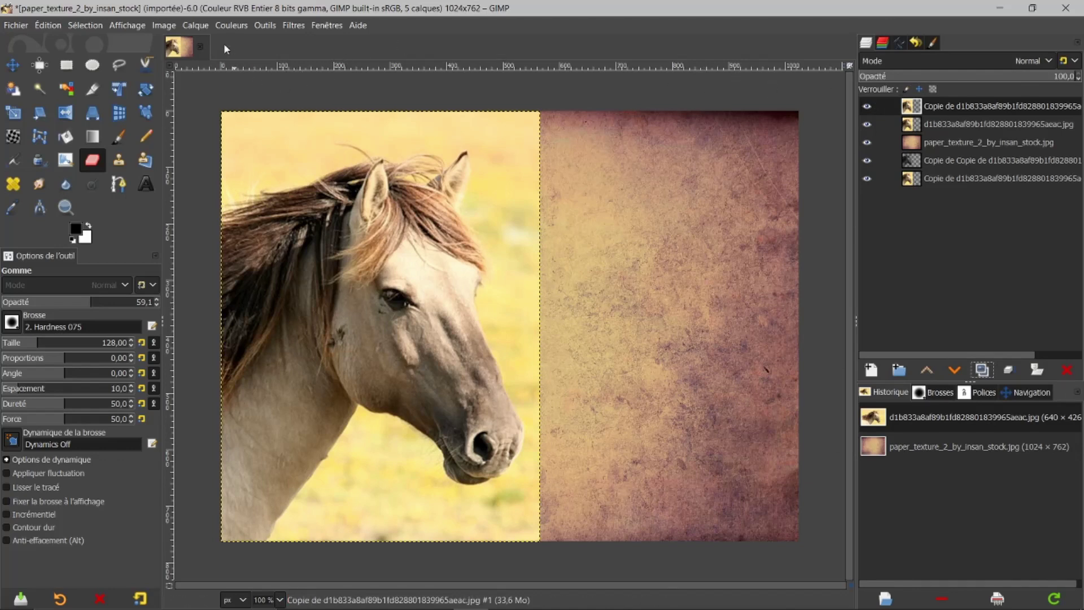
Turn the new topmost horse copy black and white using Colorize (Colorier) with the saturation set to 0
{"action": "left_click", "coordinate": [231, 24]}
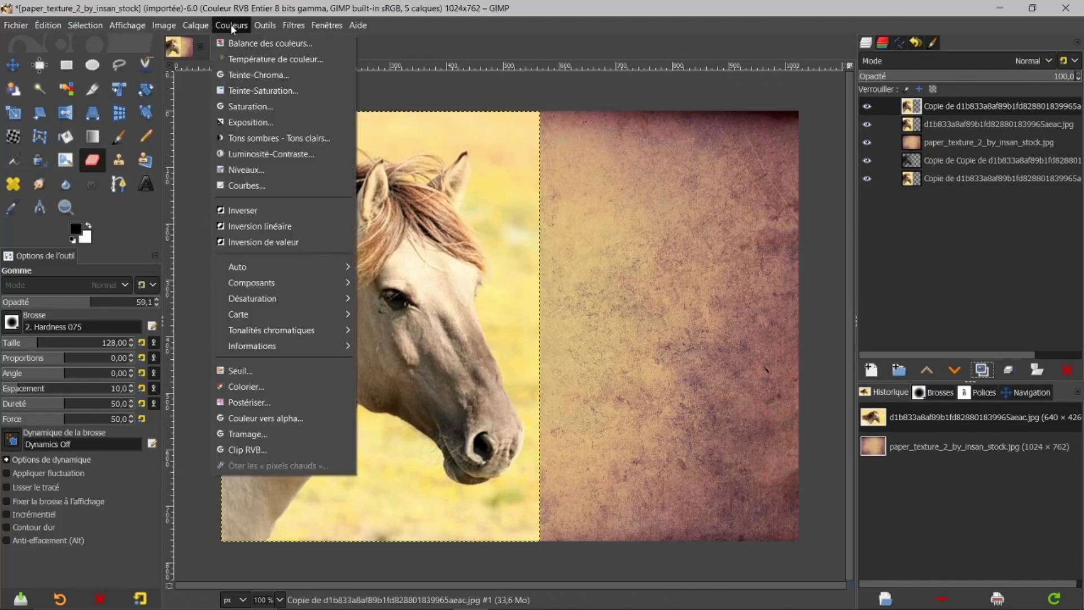
{"action": "left_click", "coordinate": [235, 385]}
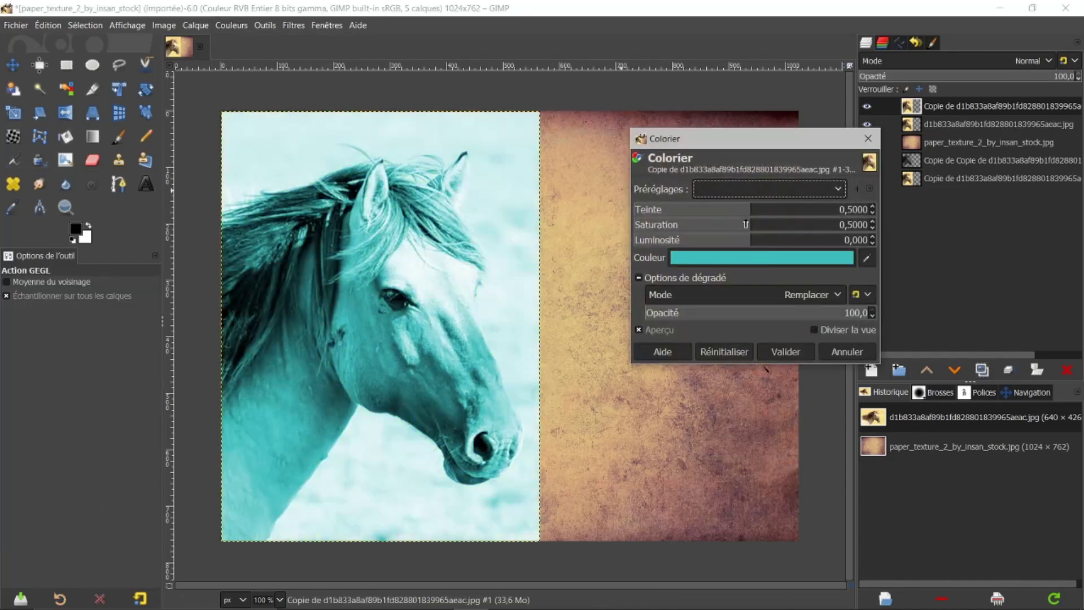
{"action": "left_click_drag", "start_coordinate": [745, 224], "coordinate": [542, 210]}
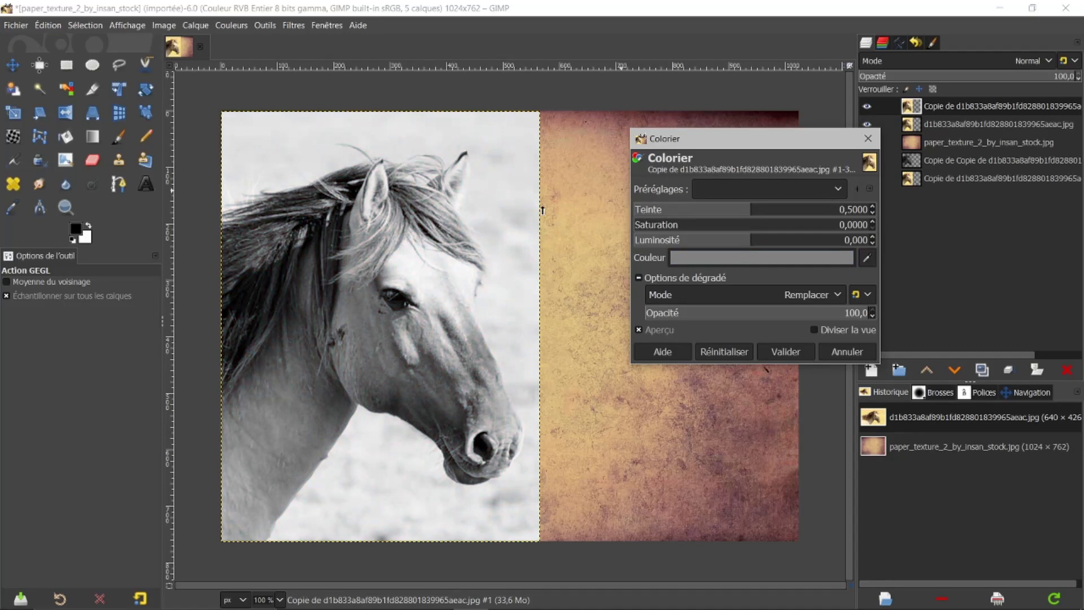
{"action": "left_click", "coordinate": [784, 352]}
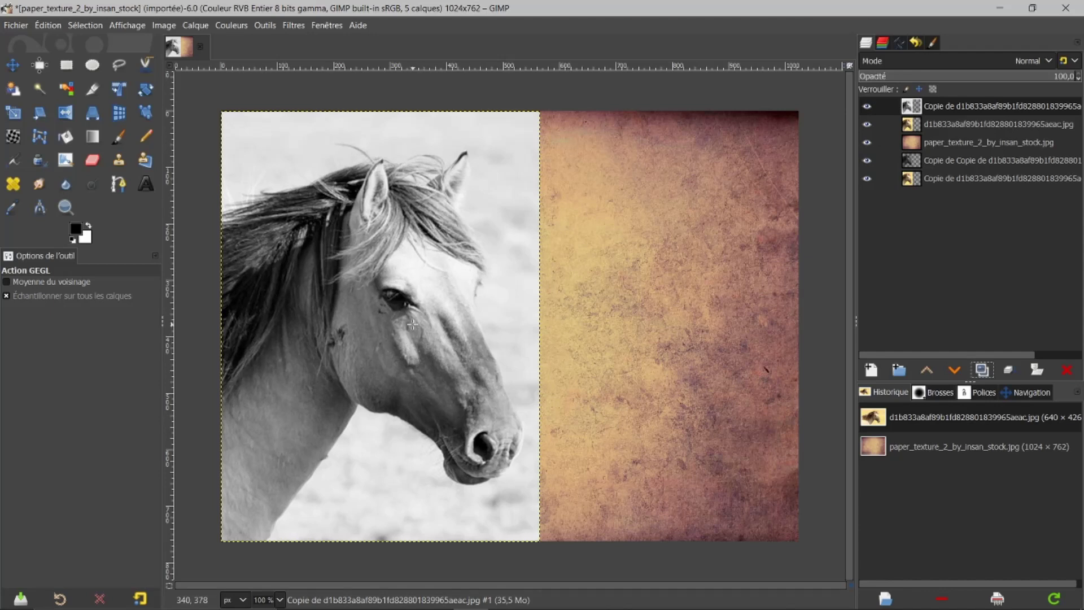
Increase the black-and-white horse copy's contrast with Courbes, moving the black point to input 65 and the white point to input 227
{"action": "left_click", "coordinate": [232, 26]}
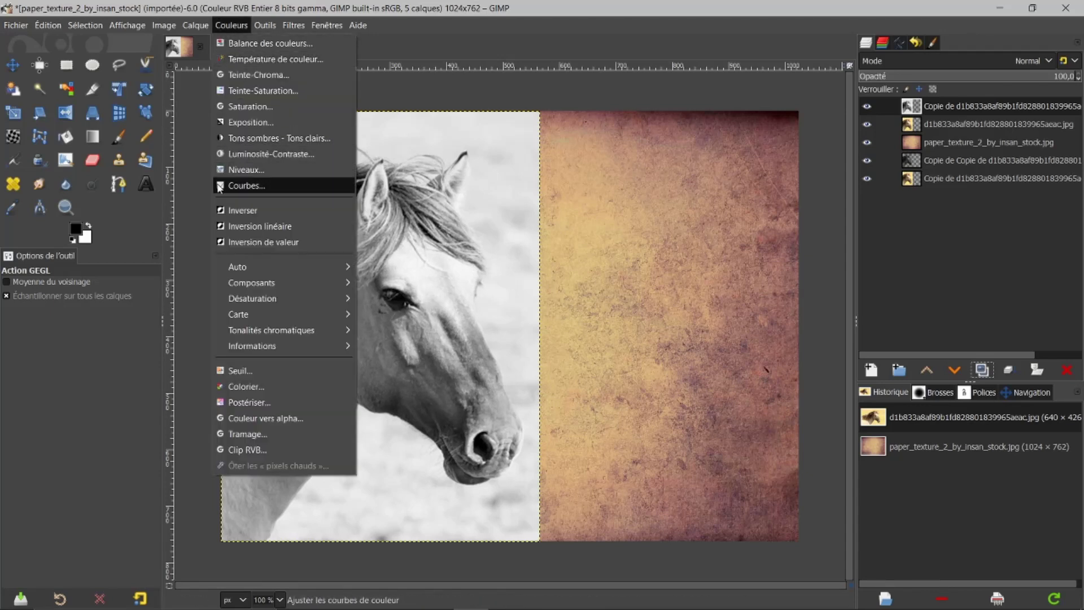
{"action": "left_click", "coordinate": [243, 186]}
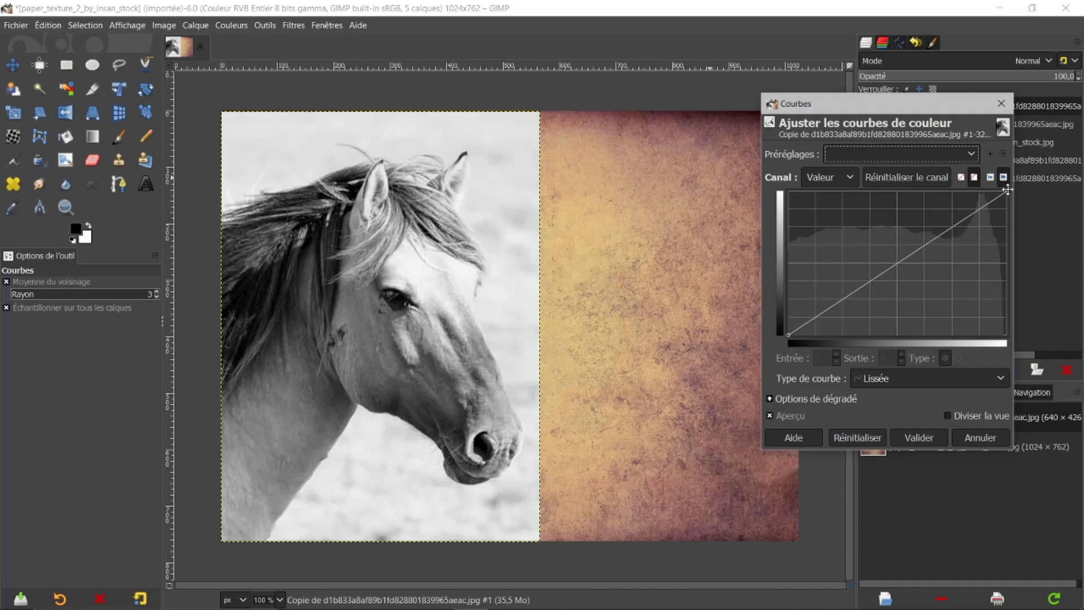
{"action": "left_click_drag", "start_coordinate": [1007, 190], "coordinate": [981, 187]}
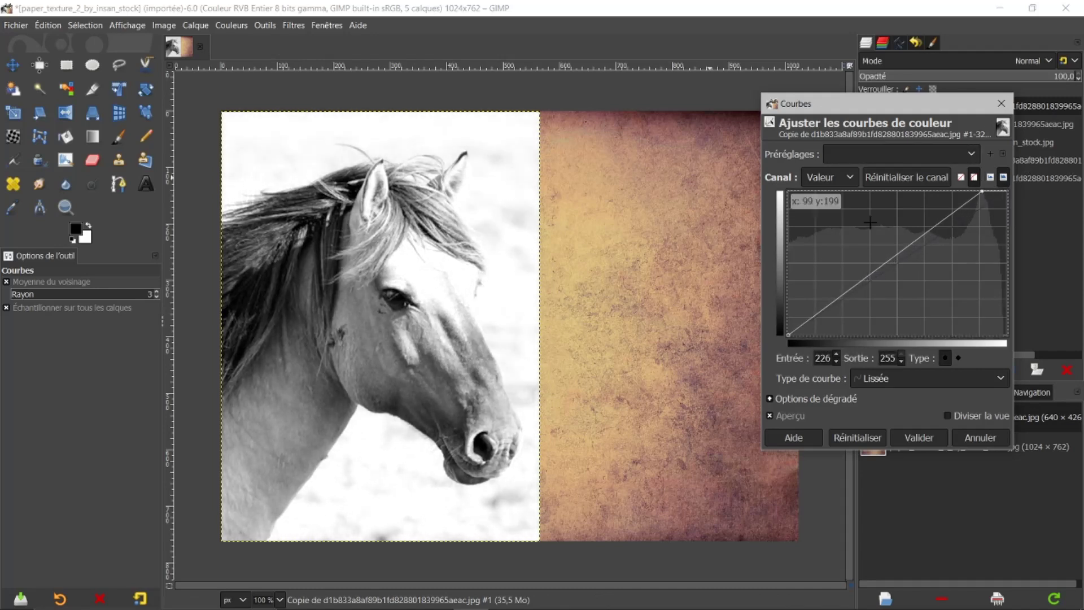
{"action": "left_click_drag", "start_coordinate": [788, 336], "coordinate": [843, 356]}
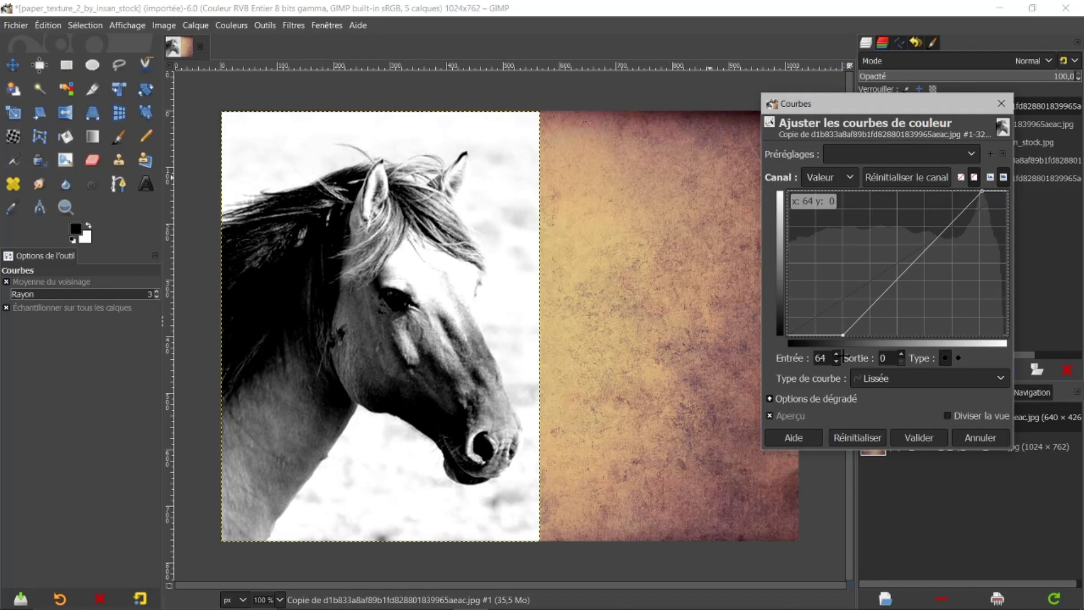
{"action": "left_click", "coordinate": [985, 192]}
{"action": "left_click_drag", "start_coordinate": [984, 192], "coordinate": [988, 194]}
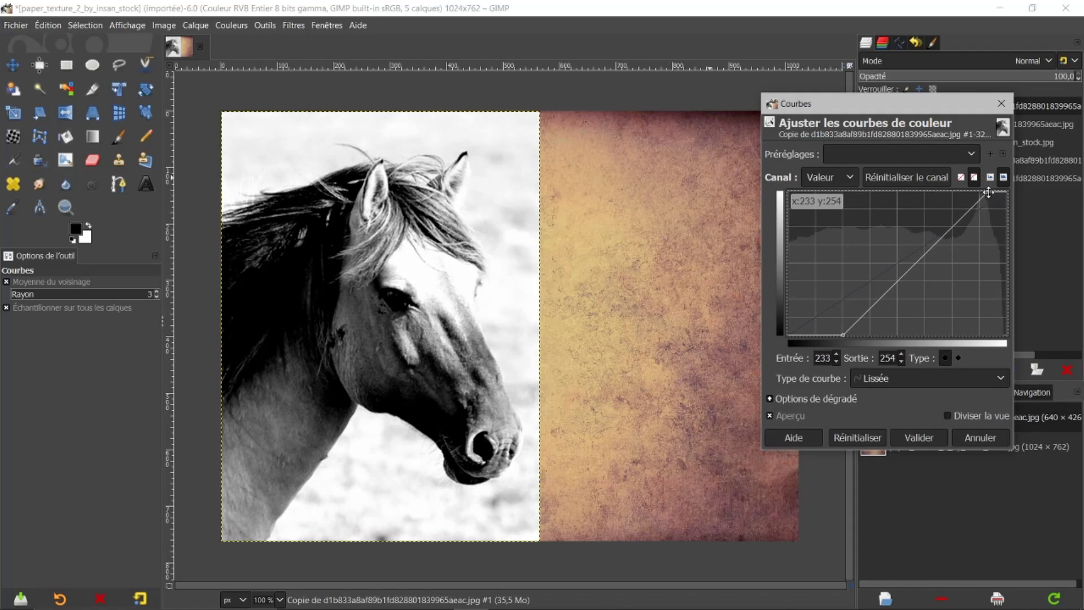
{"action": "left_click", "coordinate": [842, 335]}
{"action": "left_click_drag", "start_coordinate": [843, 335], "coordinate": [844, 335]}
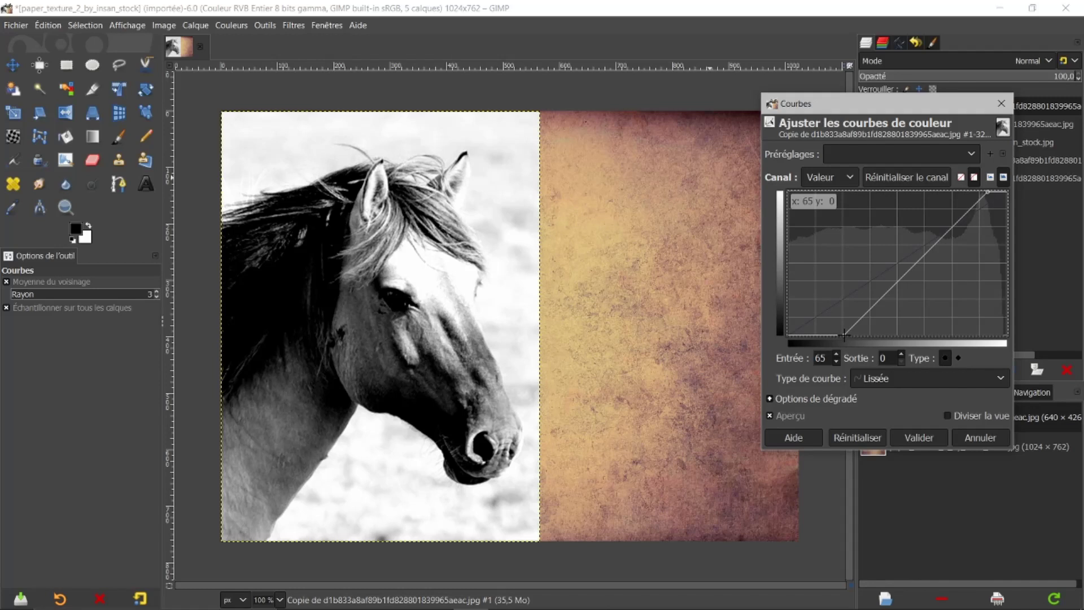
{"action": "left_click_drag", "start_coordinate": [991, 195], "coordinate": [983, 192]}
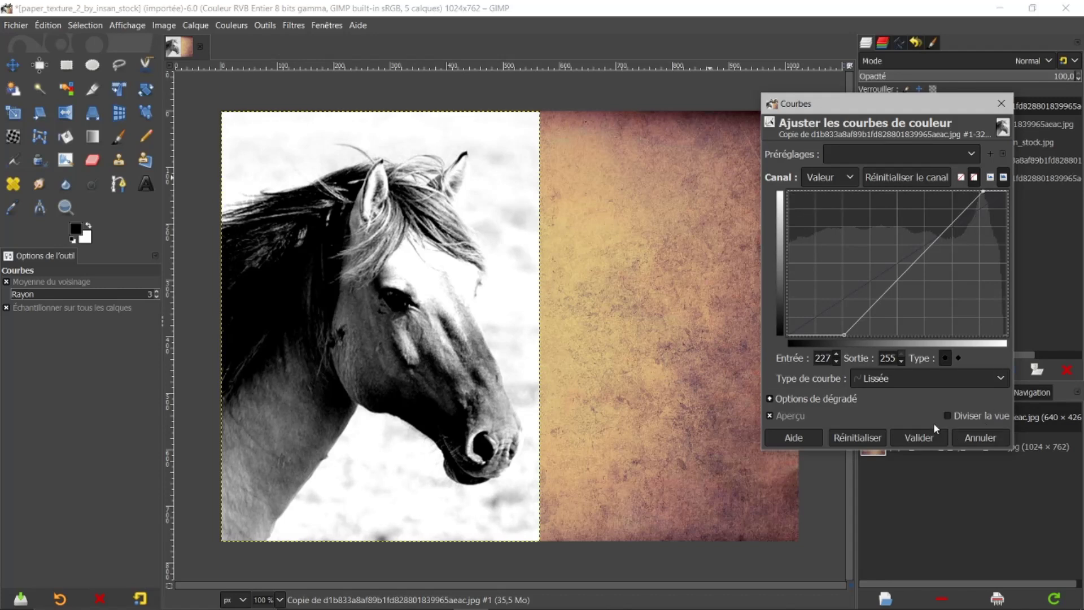
{"action": "left_click", "coordinate": [919, 438]}
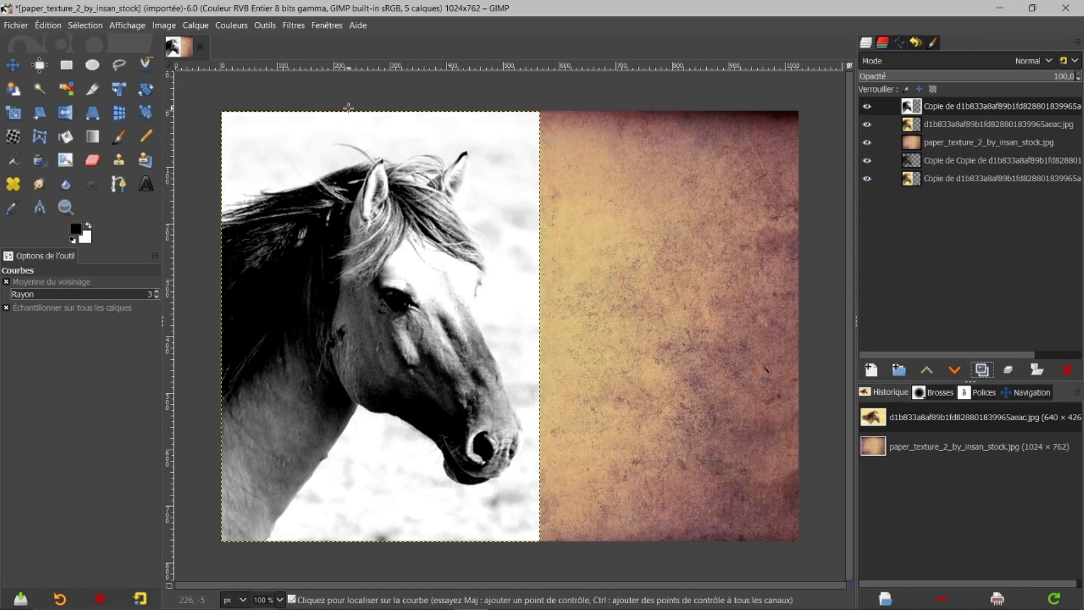
Invert the colours of the high-contrast horse copy and copy that layer to the clipboard
{"action": "left_click", "coordinate": [232, 25]}
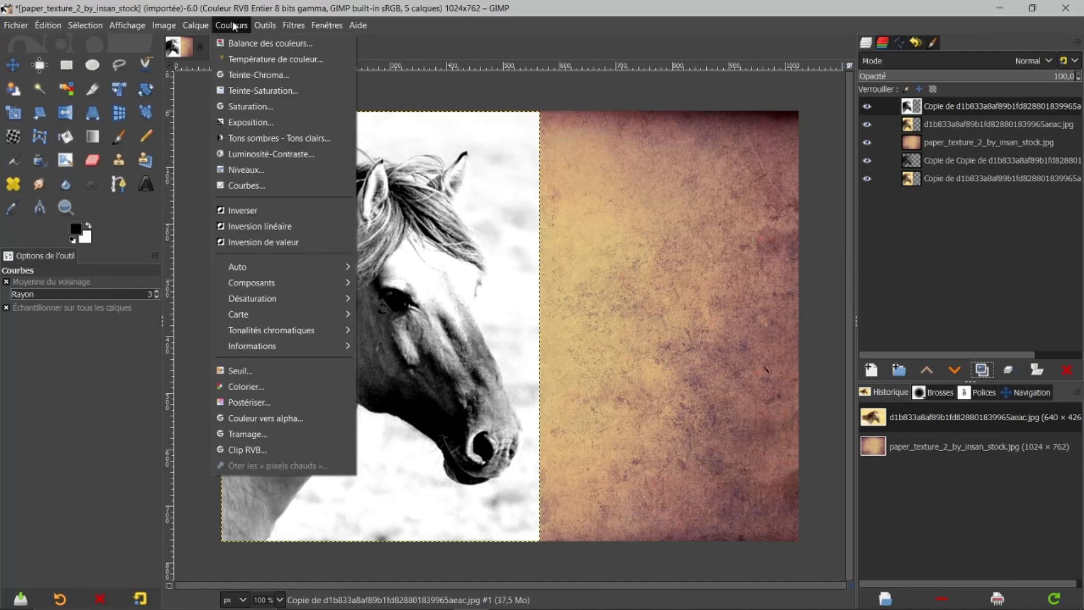
{"action": "left_click", "coordinate": [252, 212]}
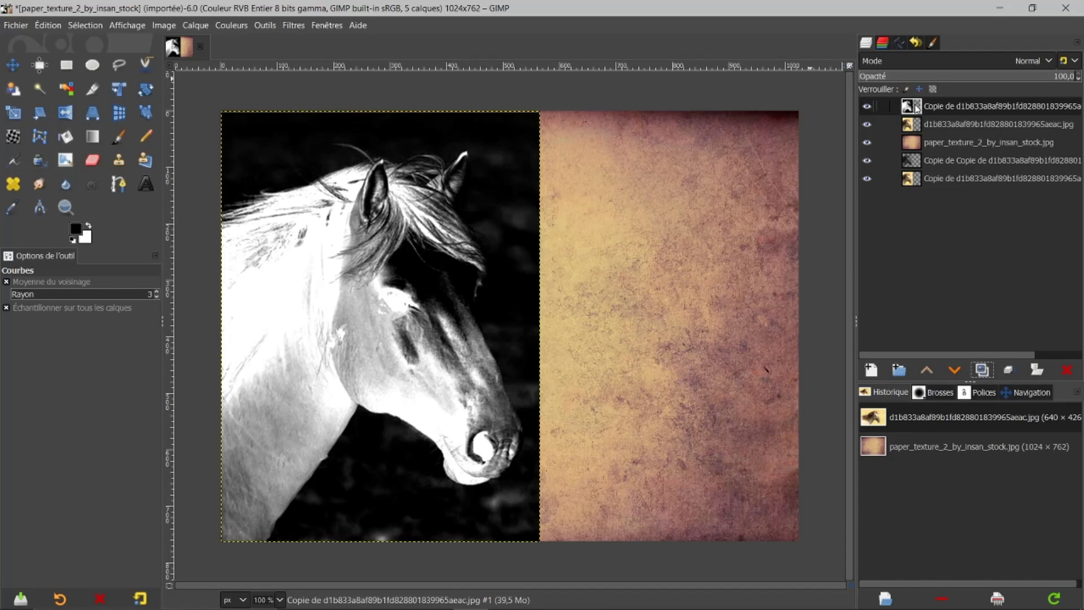
{"action": "key", "text": "ctrl+c"}
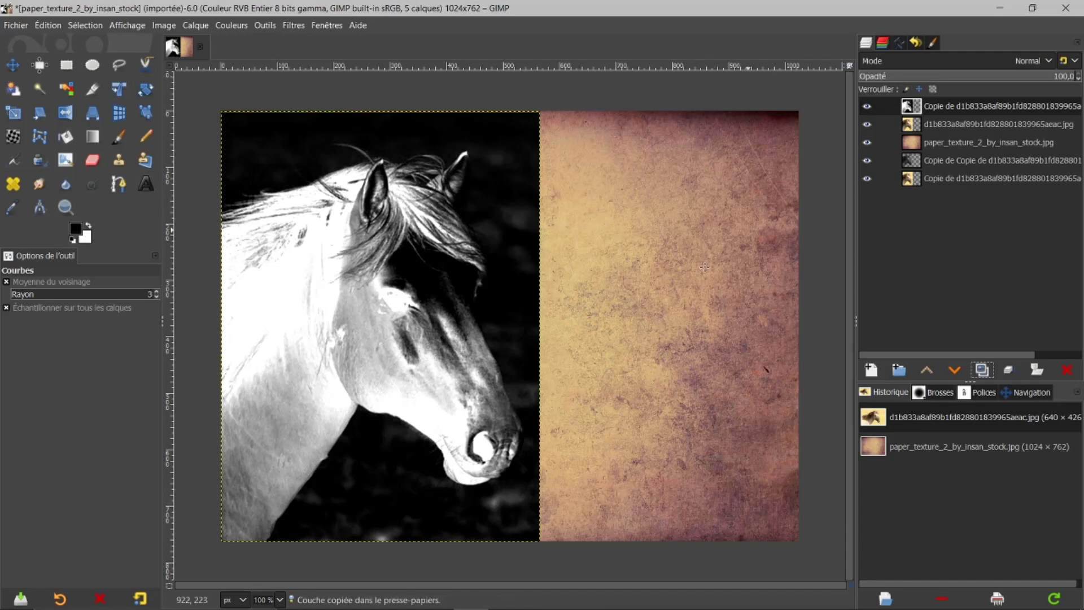
{"action": "left_click", "coordinate": [366, 601]}
{"action": "left_click", "coordinate": [382, 601]}
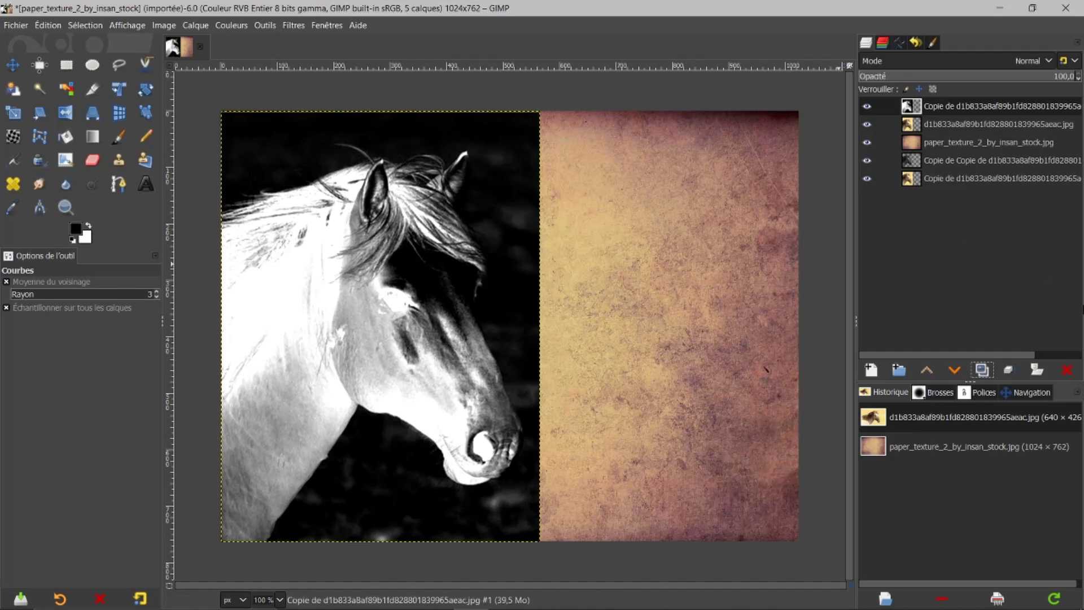
Delete the inverted horse copy and add a white full-opacity layer mask (Blanc) to the colour horse layer
{"action": "left_click", "coordinate": [1066, 371]}
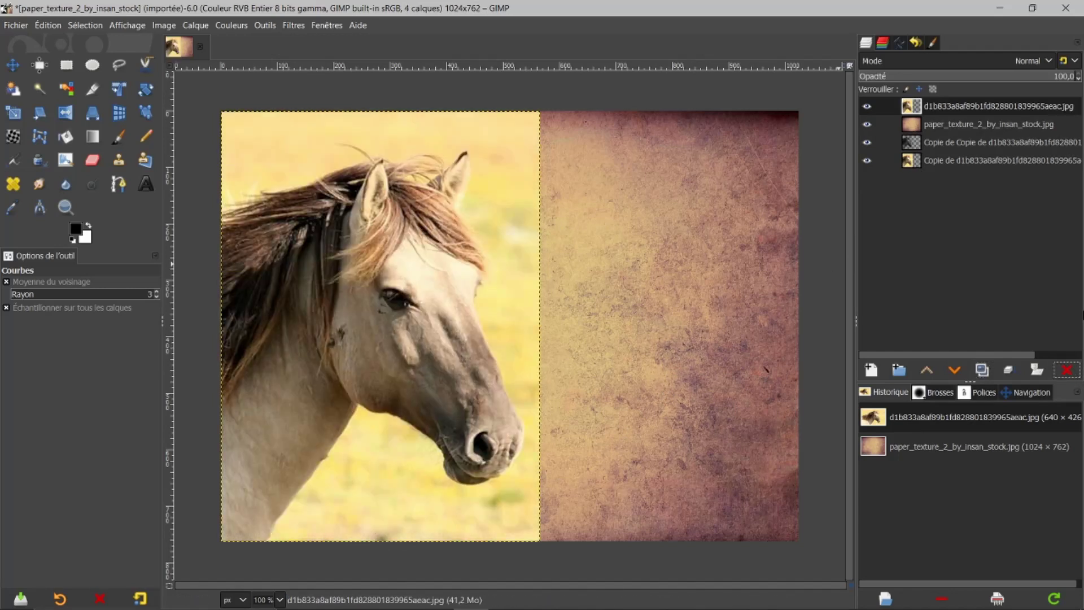
{"action": "left_click", "coordinate": [1037, 370]}
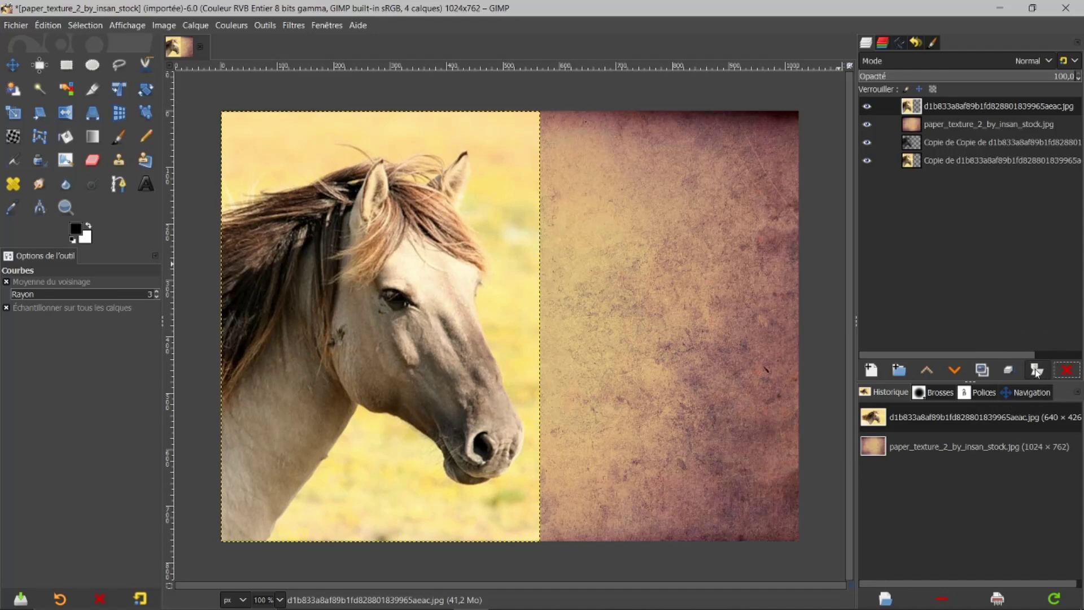
{"action": "left_click", "coordinate": [933, 331]}
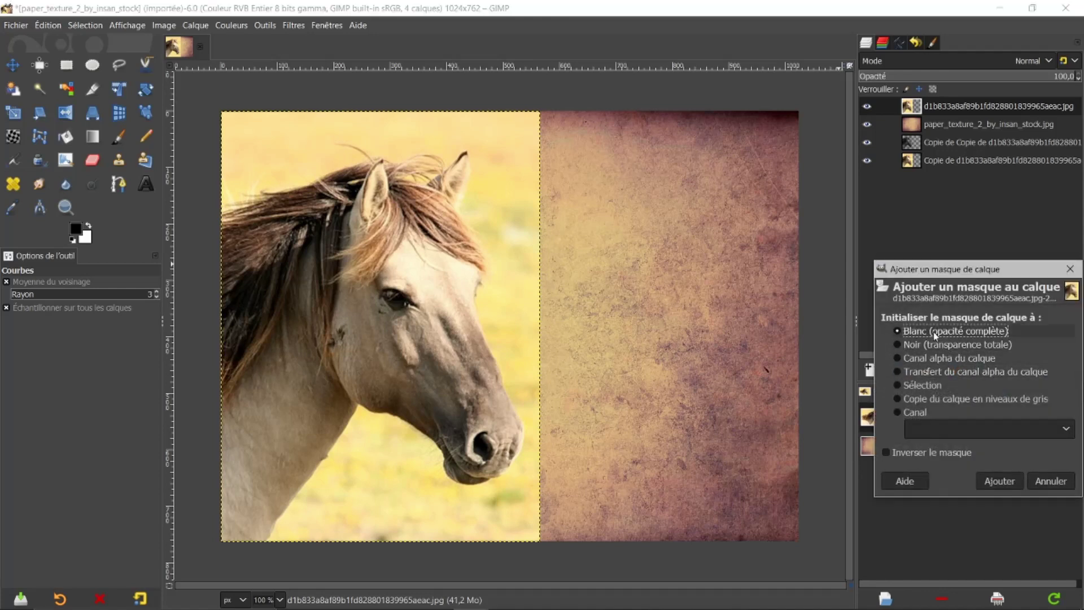
{"action": "left_click", "coordinate": [992, 481]}
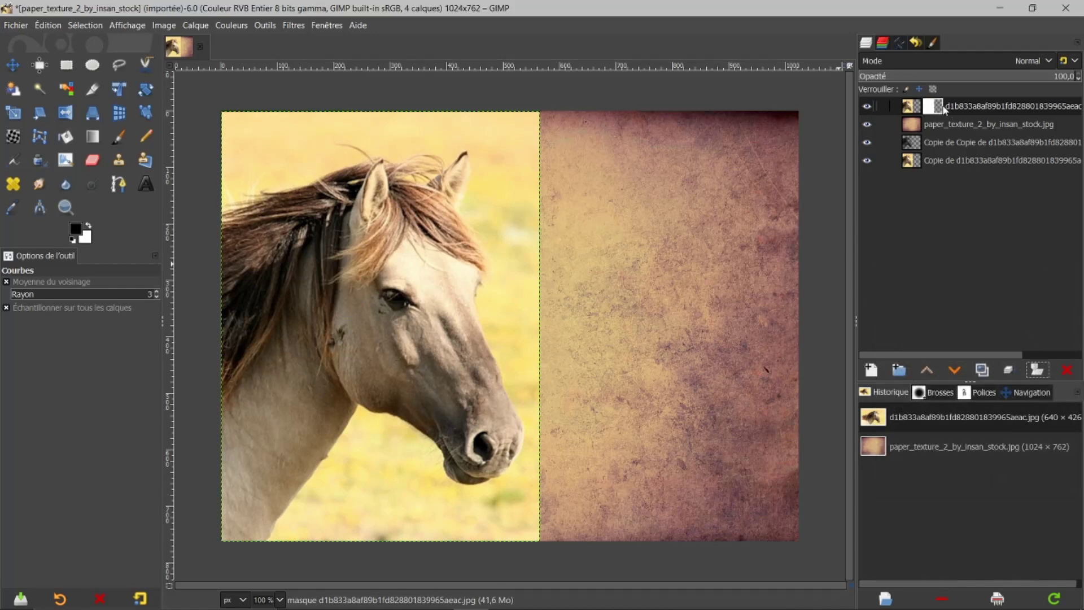
Paste the copied inverted horse into the colour horse layer's mask and anchor the floating selection
{"action": "left_click", "coordinate": [943, 108]}
{"action": "left_click", "coordinate": [944, 109]}
{"action": "left_click", "coordinate": [943, 109]}
{"action": "key", "text": "ctrl+v"}
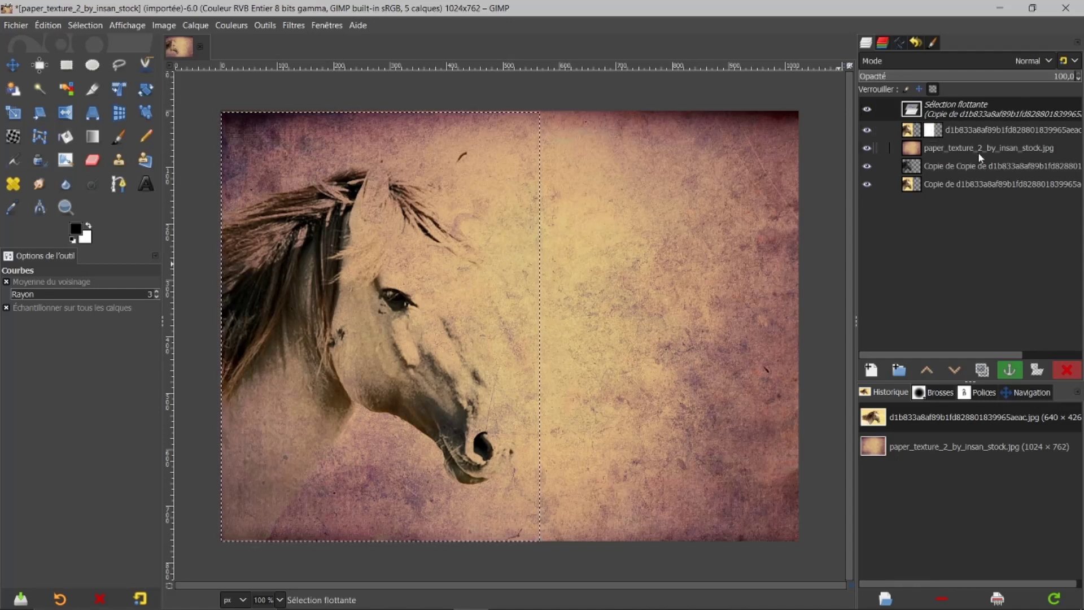
{"action": "left_click", "coordinate": [1011, 372]}
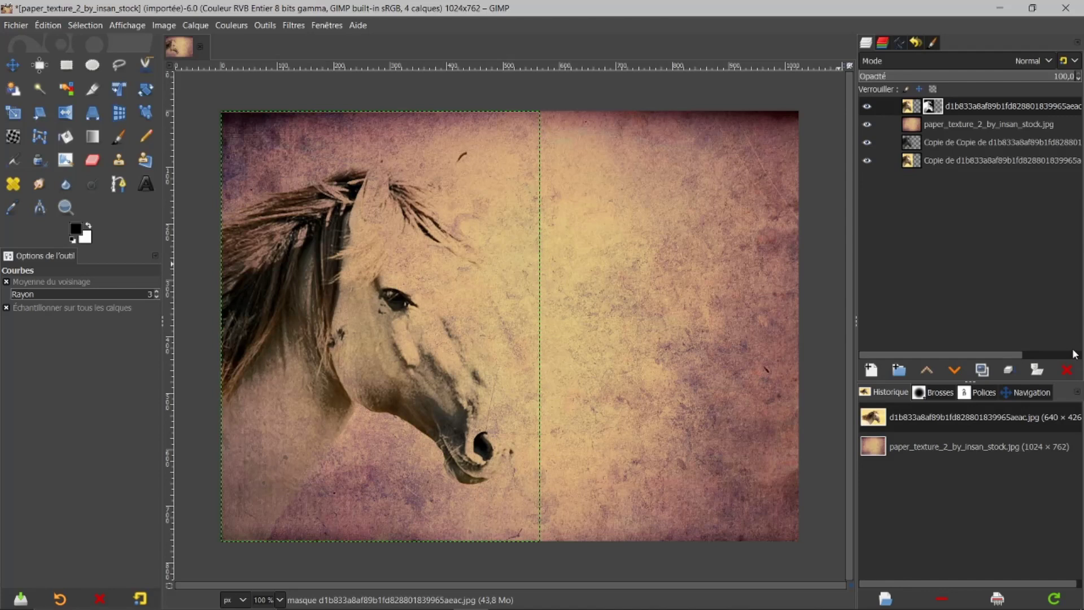
Apply the layer mask to the horse layer and expand the layer to the image dimensions
{"action": "right_click", "coordinate": [906, 108]}
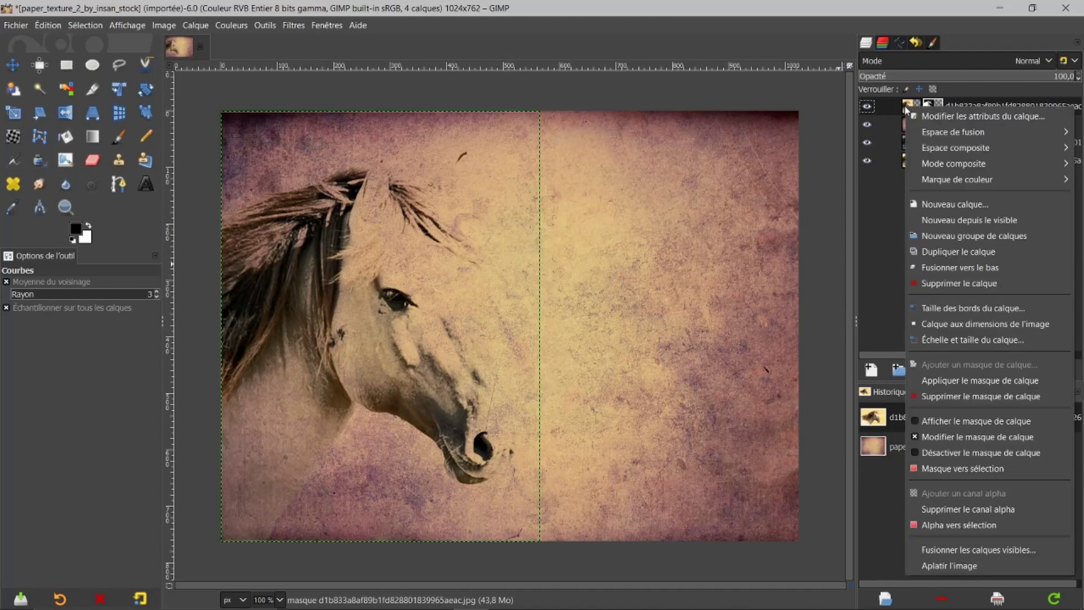
{"action": "left_click", "coordinate": [928, 382]}
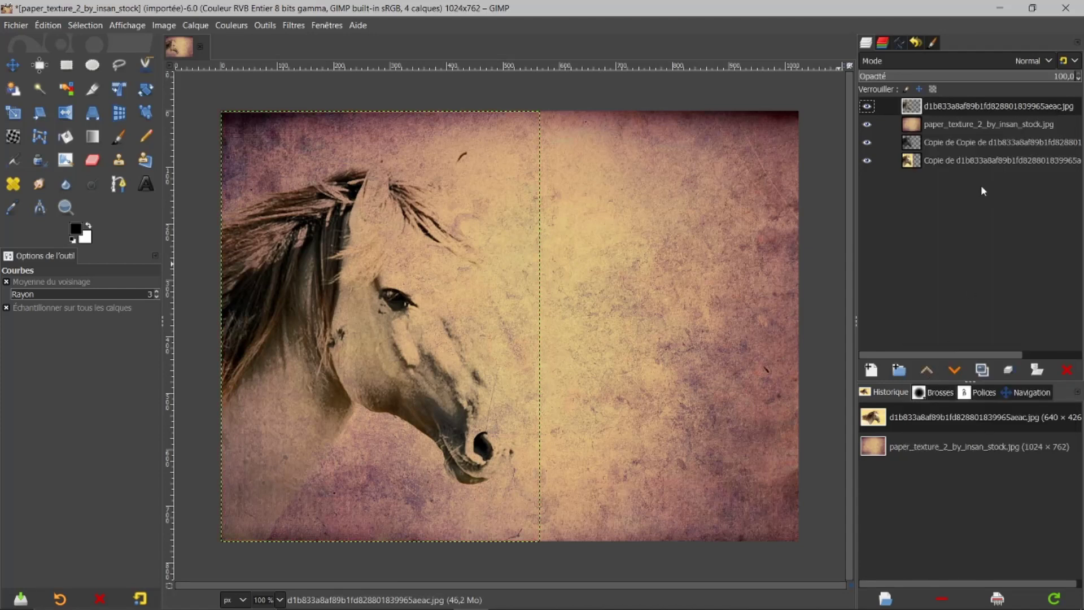
{"action": "right_click", "coordinate": [914, 111]}
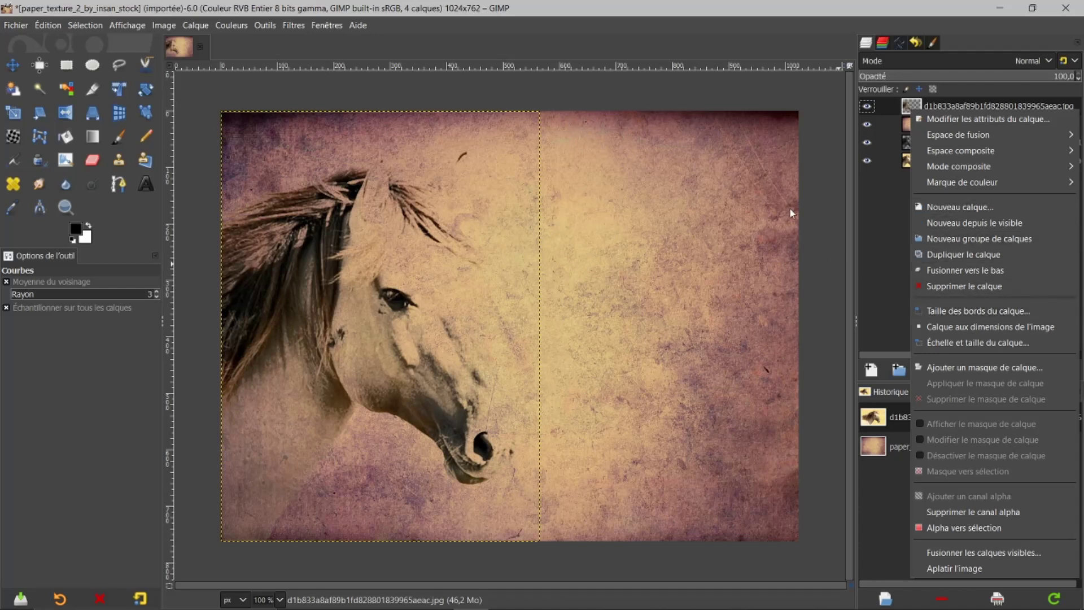
{"action": "left_click", "coordinate": [933, 326]}
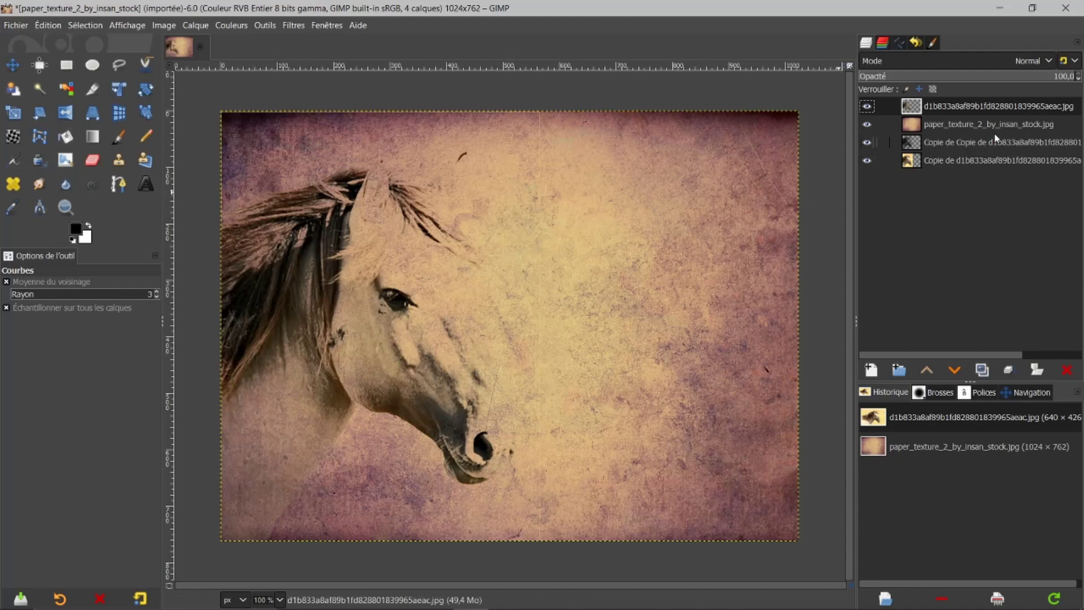
Set the masked horse layer's blend mode to Multiplier and its opacity to about 92.7
{"action": "left_click", "coordinate": [1049, 60]}
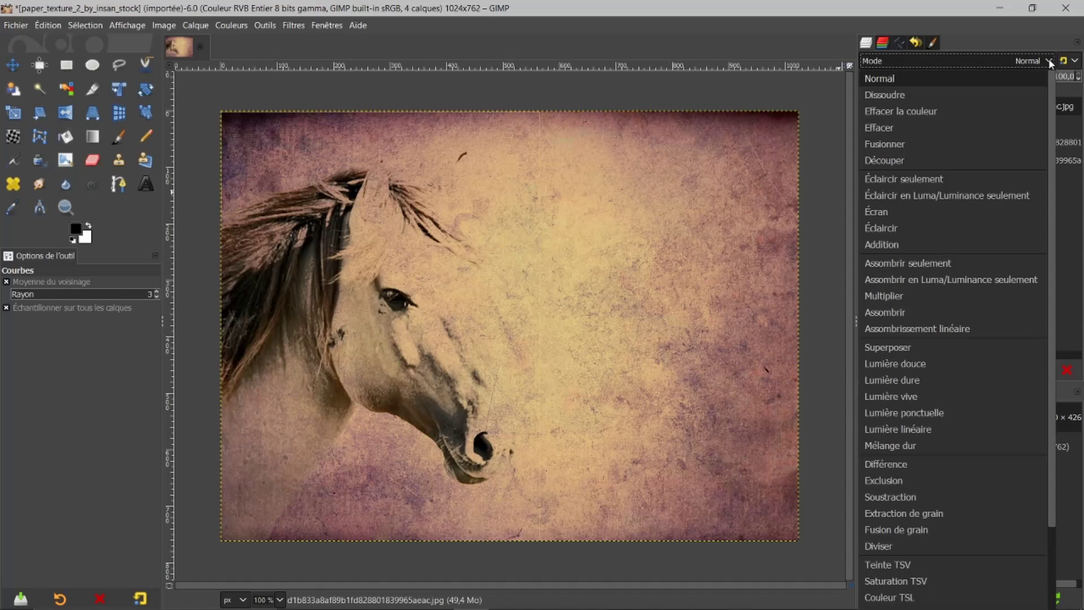
{"action": "left_click", "coordinate": [884, 296]}
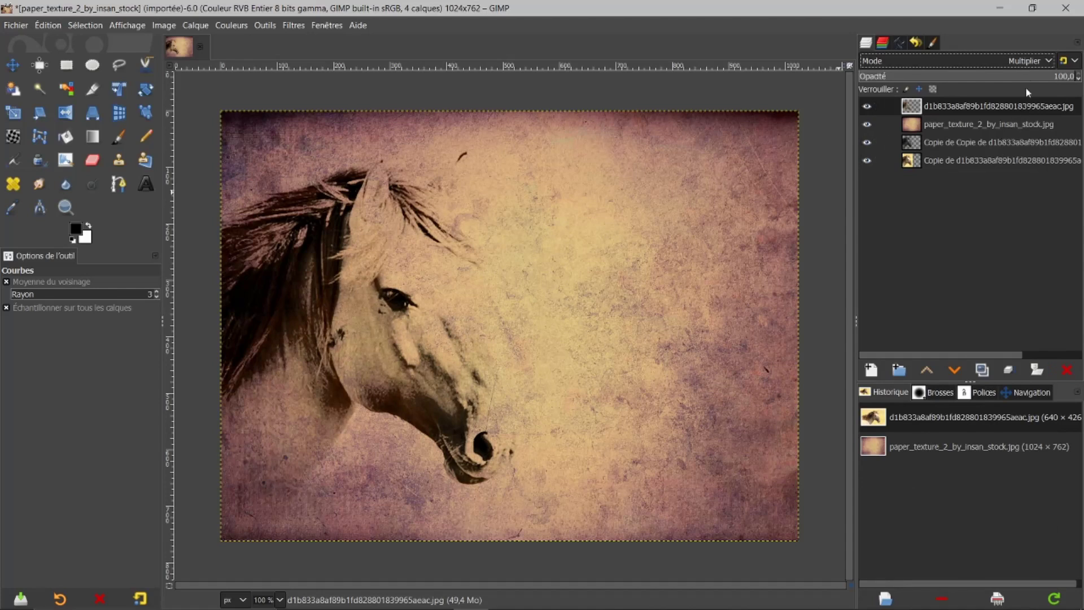
{"action": "left_click", "coordinate": [1034, 74]}
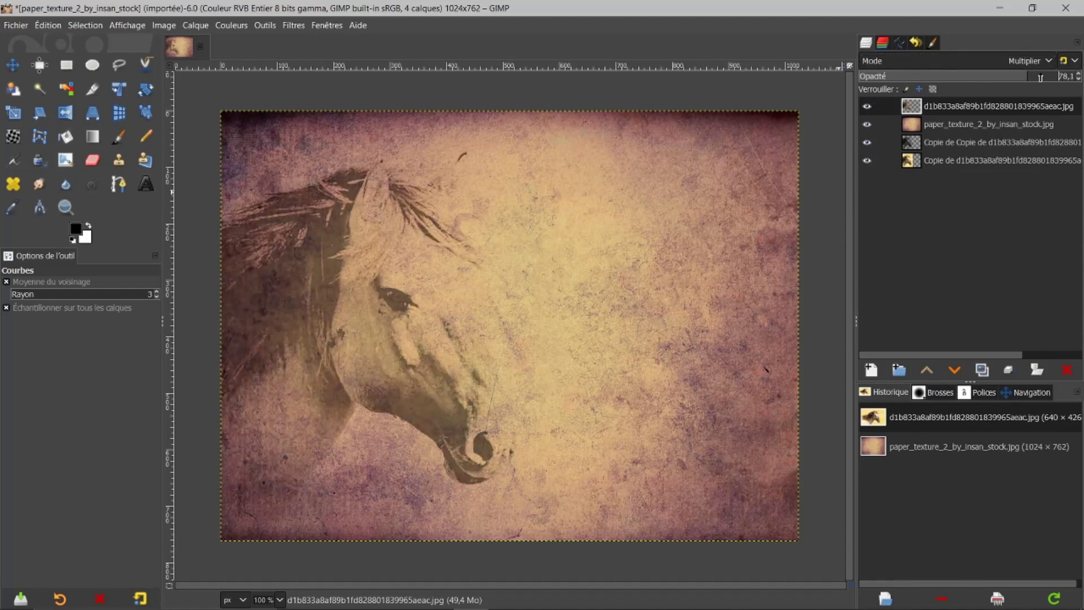
{"action": "left_click", "coordinate": [1055, 79]}
{"action": "left_click_drag", "start_coordinate": [1055, 79], "coordinate": [1059, 81]}
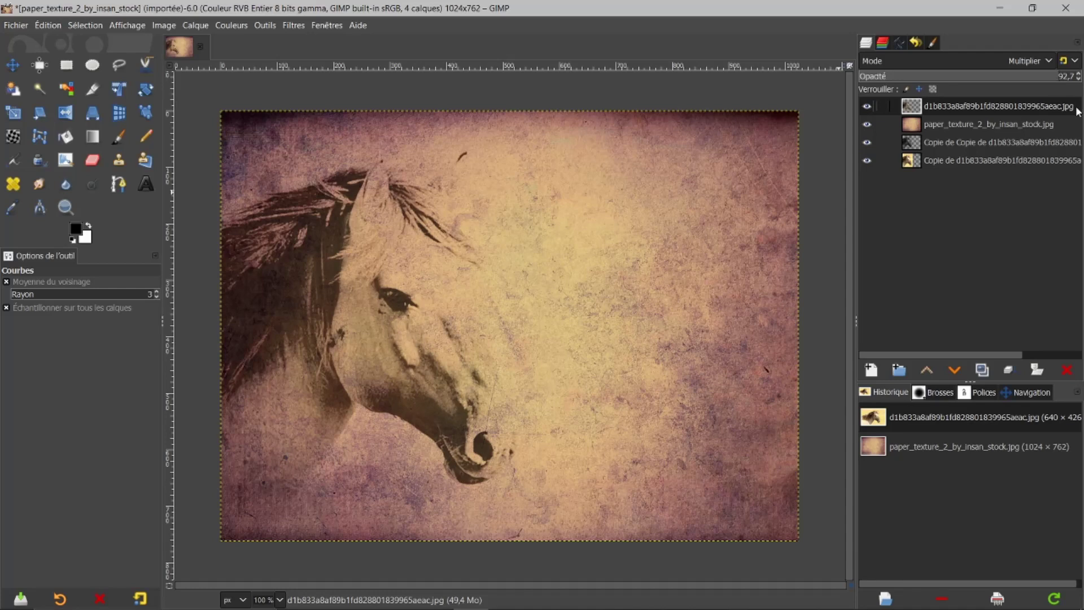
Swap the masked horse layer with the colour horse copy at the top of the stack, and open Couleur vers alpha on the copy
{"action": "mouse_move", "coordinate": [909, 110]}
{"action": "left_mouse_down"}
{"action": "mouse_move", "coordinate": [914, 152]}
{"action": "mouse_move", "coordinate": [927, 112]}
{"action": "left_mouse_up"}
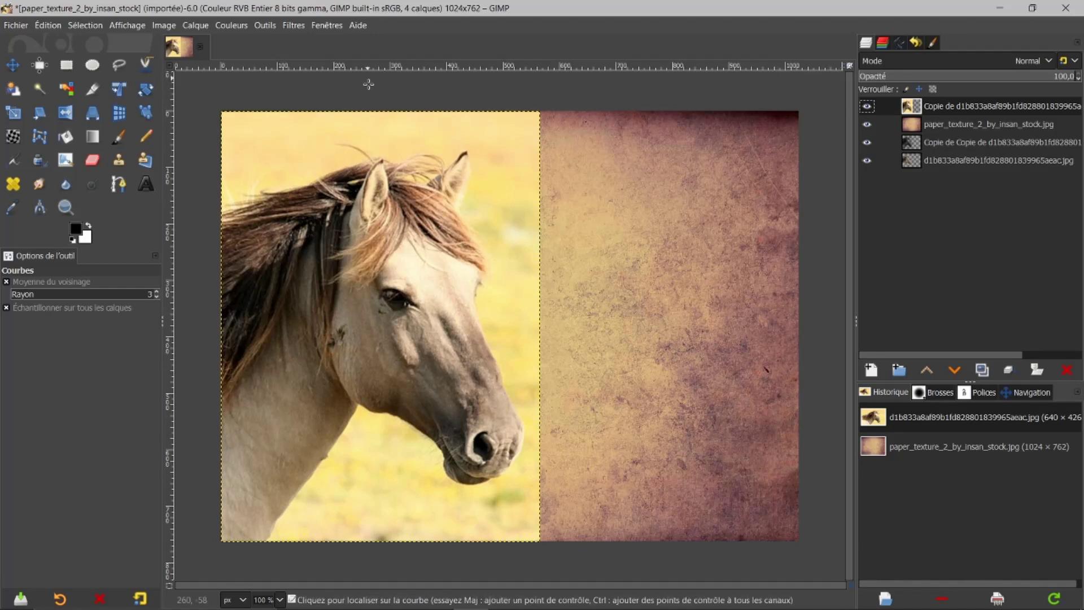
{"action": "left_click", "coordinate": [197, 24]}
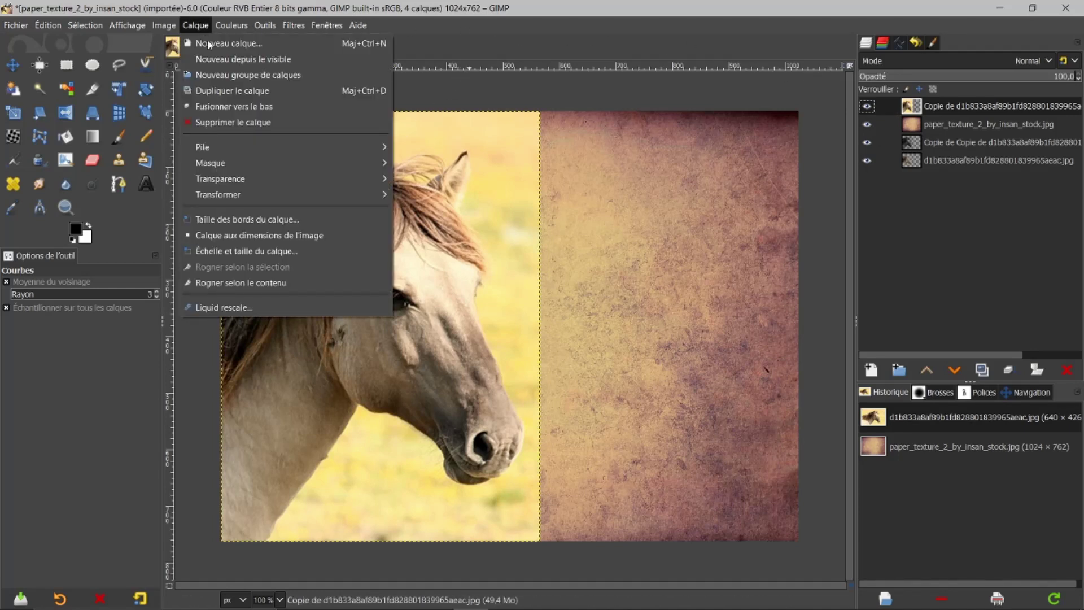
{"action": "mouse_move", "coordinate": [274, 184]}
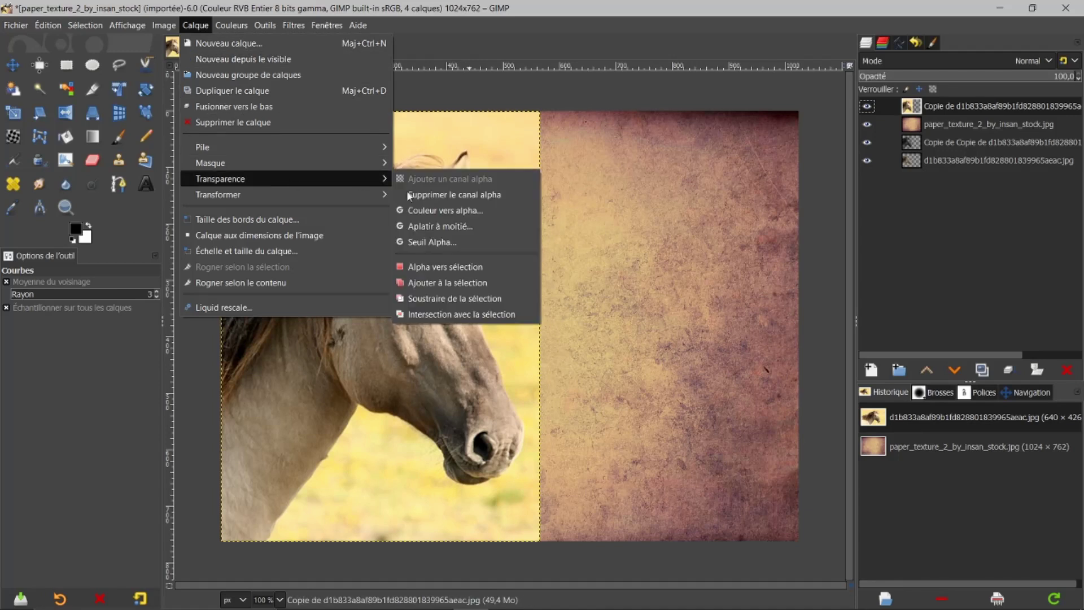
{"action": "left_click", "coordinate": [427, 213]}
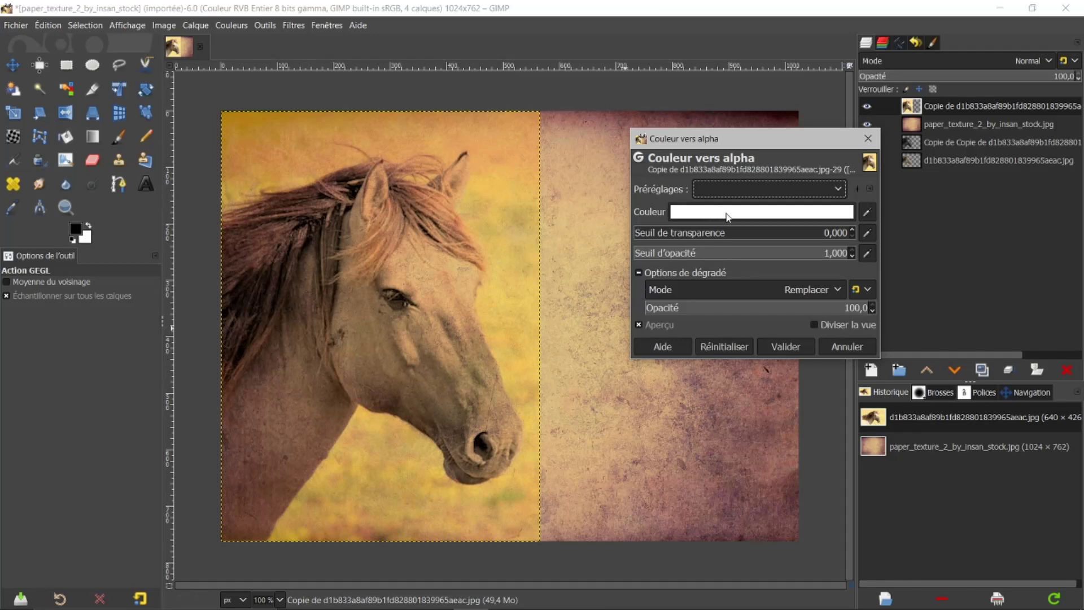
{"action": "left_click_drag", "start_coordinate": [742, 132], "coordinate": [682, 129]}
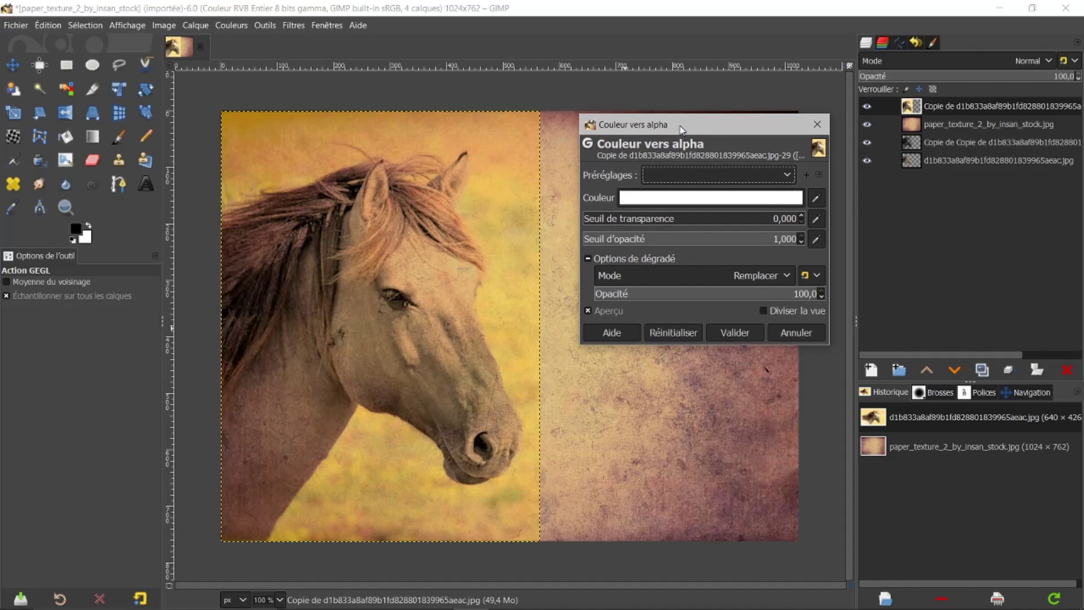
Set the colour made transparent to the yellow ffe471 sampled from the background beside the horse's ear, and apply Couleur vers alpha
{"action": "left_click", "coordinate": [654, 199]}
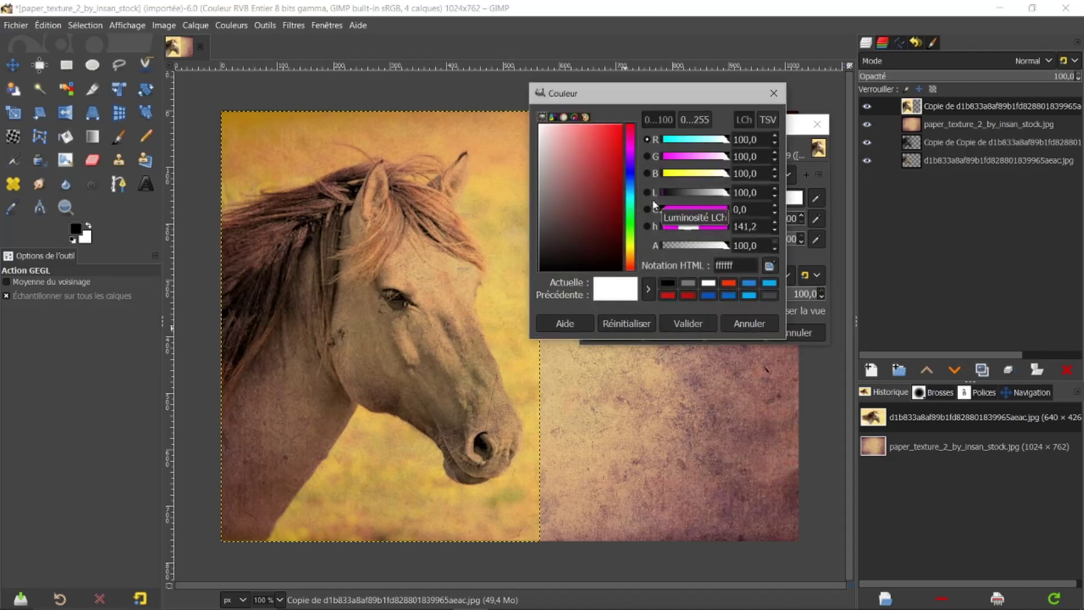
{"action": "left_click_drag", "start_coordinate": [702, 95], "coordinate": [725, 198]}
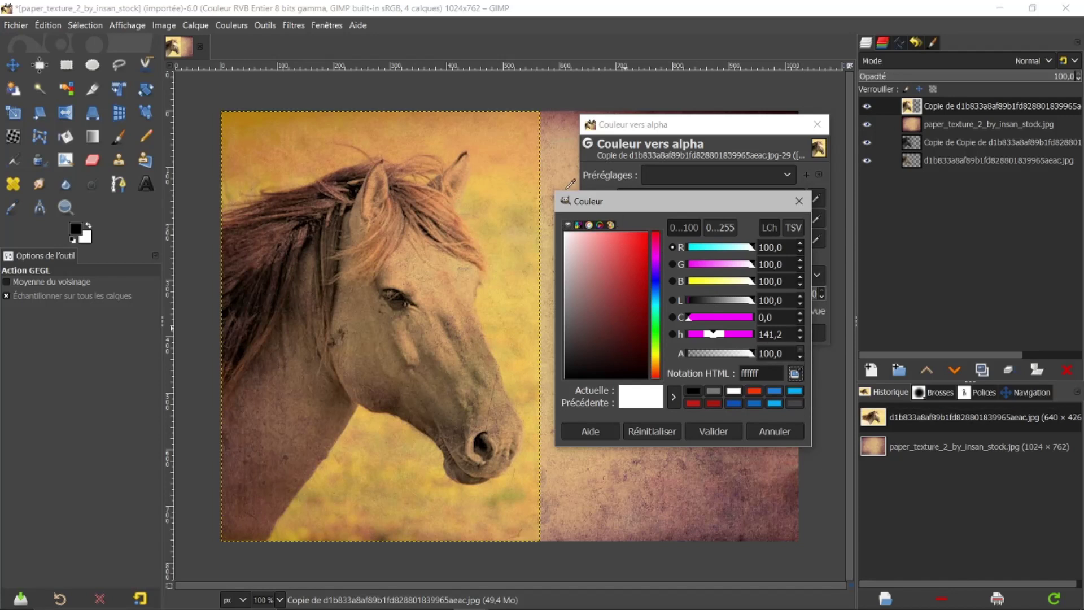
{"action": "left_click", "coordinate": [495, 197]}
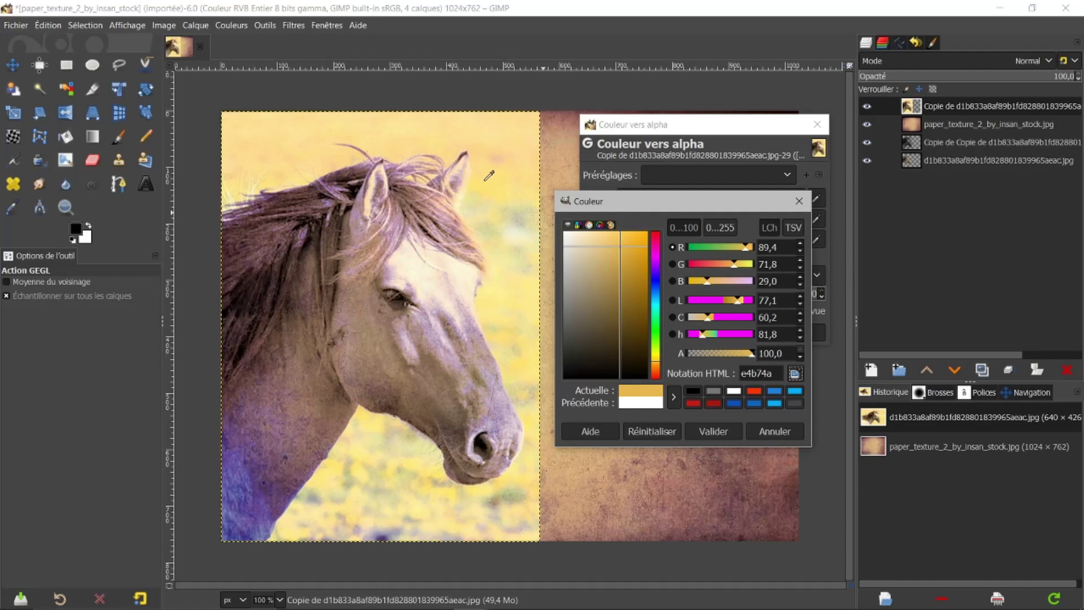
{"action": "left_click", "coordinate": [484, 181]}
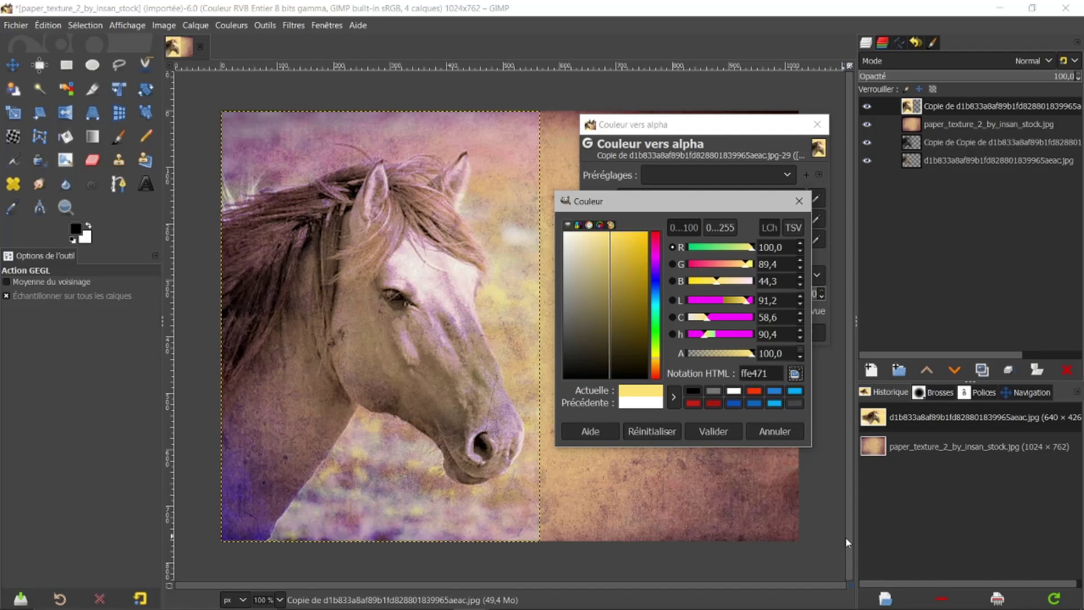
{"action": "left_click", "coordinate": [713, 432]}
{"action": "left_click", "coordinate": [733, 333]}
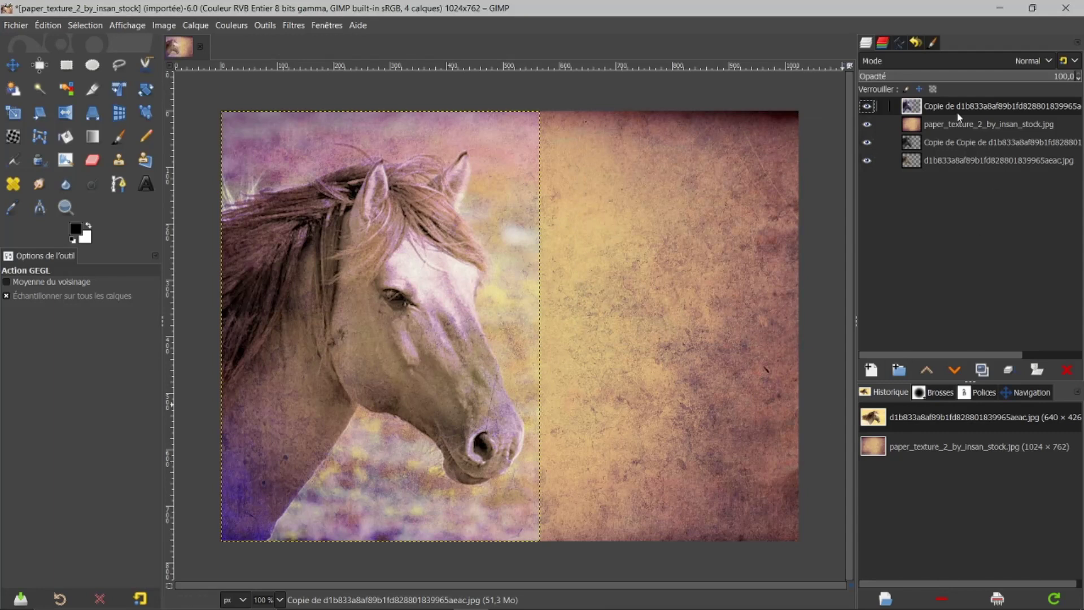
Expand the colour horse layer to the image dimensions and hide the paper texture layer
{"action": "right_click", "coordinate": [916, 105]}
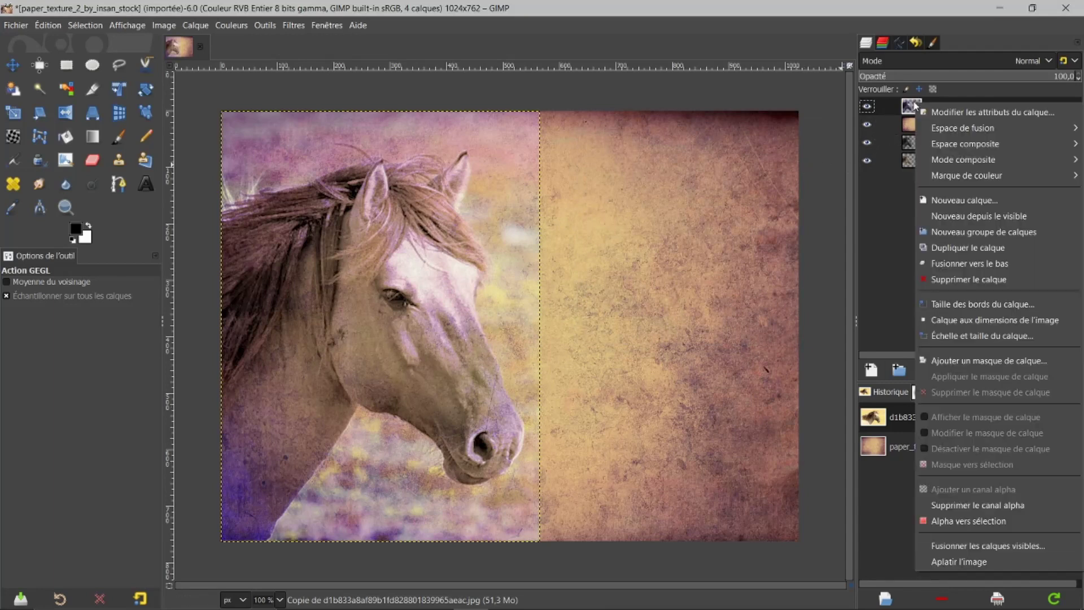
{"action": "left_click", "coordinate": [967, 323]}
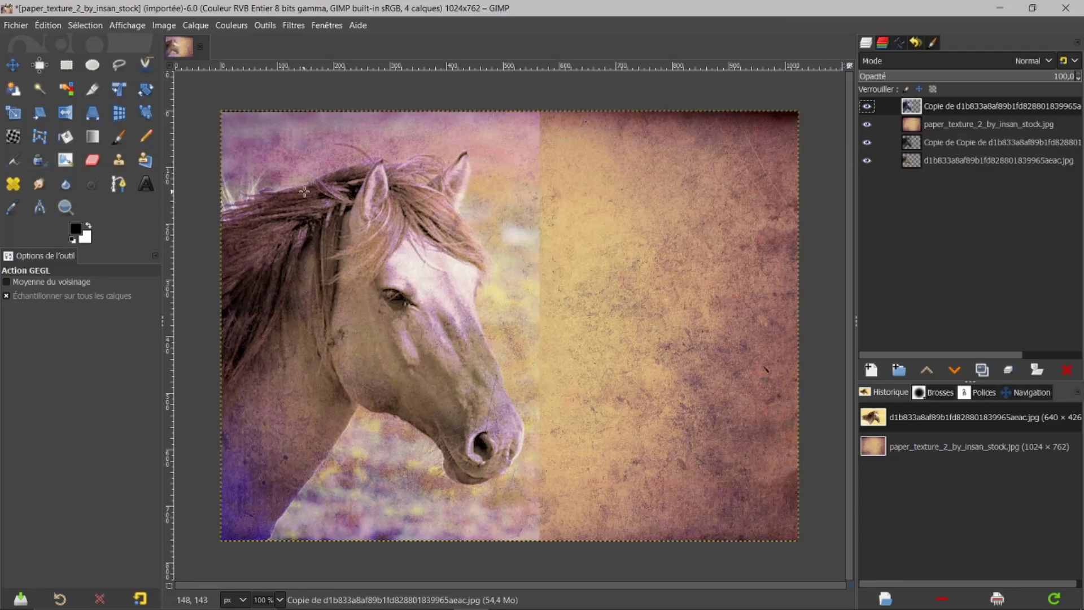
{"action": "left_click", "coordinate": [866, 123]}
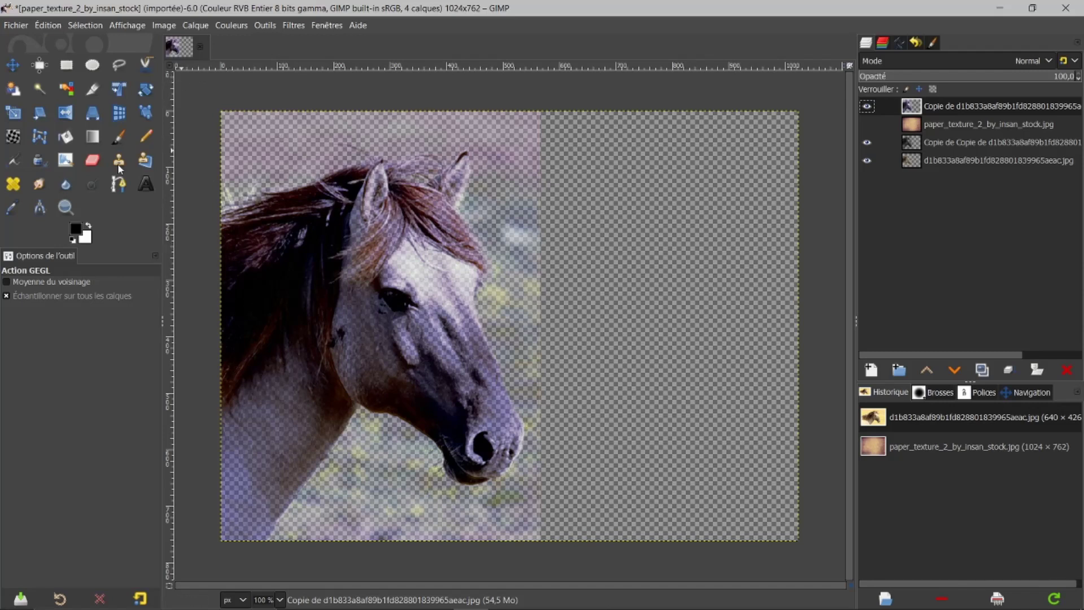
Erase part of the background in front of the horse's head using the Eraser at size 128 and opacity 59.1
{"action": "left_click", "coordinate": [92, 160]}
{"action": "mouse_move", "coordinate": [521, 145]}
{"action": "left_mouse_down"}
{"action": "mouse_move", "coordinate": [508, 133]}
{"action": "mouse_move", "coordinate": [528, 125]}
{"action": "mouse_move", "coordinate": [525, 147]}
{"action": "left_mouse_up"}
{"action": "mouse_move", "coordinate": [521, 235]}
{"action": "left_mouse_down"}
{"action": "mouse_move", "coordinate": [508, 199]}
{"action": "mouse_move", "coordinate": [522, 252]}
{"action": "mouse_move", "coordinate": [533, 227]}
{"action": "mouse_move", "coordinate": [532, 240]}
{"action": "mouse_move", "coordinate": [543, 234]}
{"action": "mouse_move", "coordinate": [579, 105]}
{"action": "left_mouse_up"}
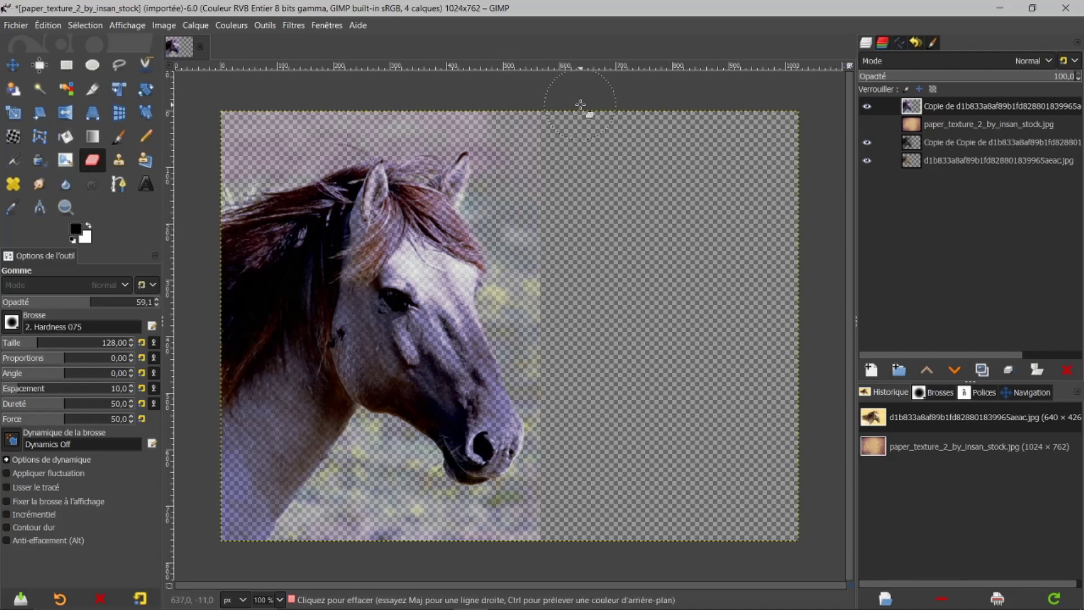
Reduce the brush size to 80 and erase the remaining background around the horse with the Eraser at 65.8 opacity
{"action": "key", "text": "a"}
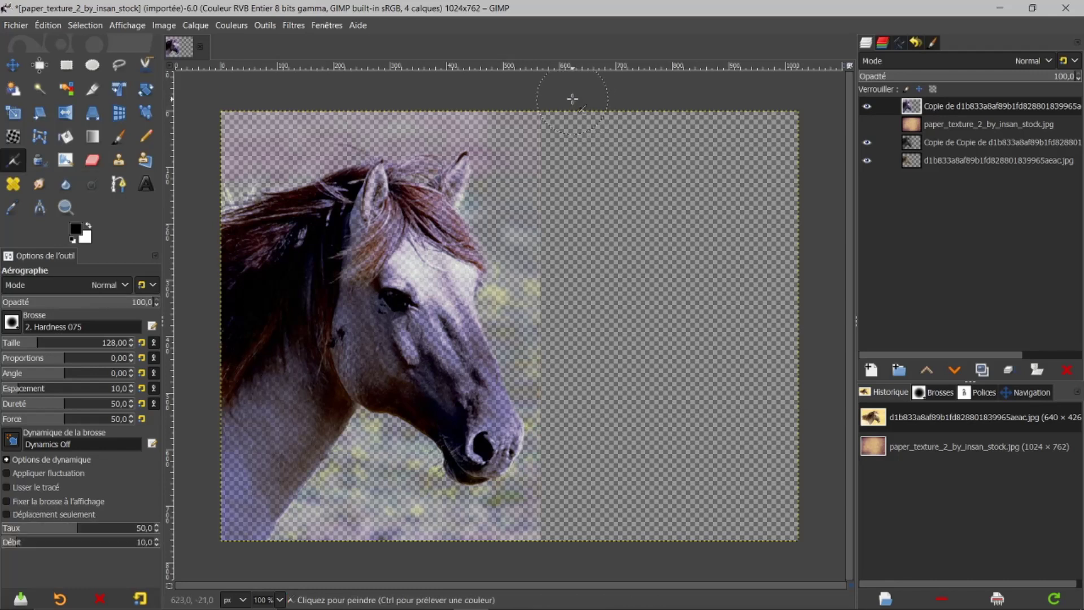
{"action": "key", "text": "bracketleft"}
{"action": "key", "text": "bracketleft"}
{"action": "key", "text": "bracketleft"}
{"action": "key", "text": "bracketleft"}
{"action": "key", "text": "bracketleft"}
{"action": "key", "text": "bracketleft"}
{"action": "key", "text": "bracketleft"}
{"action": "key", "text": "bracketleft"}
{"action": "key", "text": "bracketleft"}
{"action": "key", "text": "bracketleft"}
{"action": "key", "text": "bracketleft"}
{"action": "key", "text": "bracketleft"}
{"action": "key", "text": "bracketleft"}
{"action": "key", "text": "bracketleft"}
{"action": "key", "text": "bracketleft"}
{"action": "key", "text": "bracketleft"}
{"action": "key", "text": "bracketleft"}
{"action": "key", "text": "bracketleft"}
{"action": "key", "text": "bracketleft"}
{"action": "key", "text": "bracketleft"}
{"action": "key", "text": "bracketleft"}
{"action": "key", "text": "bracketleft"}
{"action": "key", "text": "bracketleft"}
{"action": "key", "text": "bracketleft"}
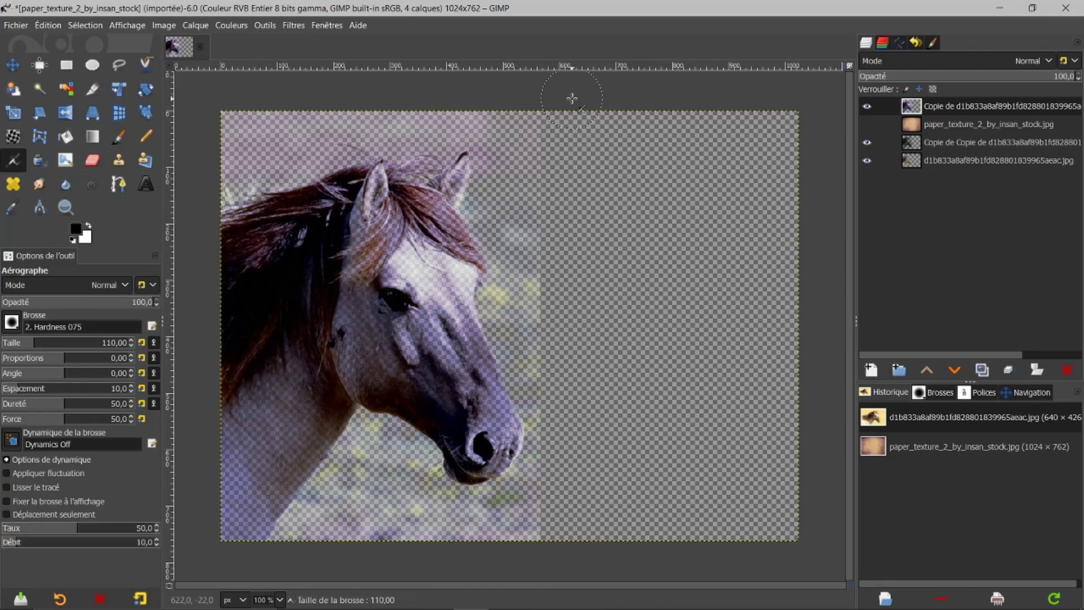
{"action": "key", "text": "bracketleft"}
{"action": "key", "text": "bracketleft"}
{"action": "key", "text": "bracketleft"}
{"action": "key", "text": "bracketleft"}
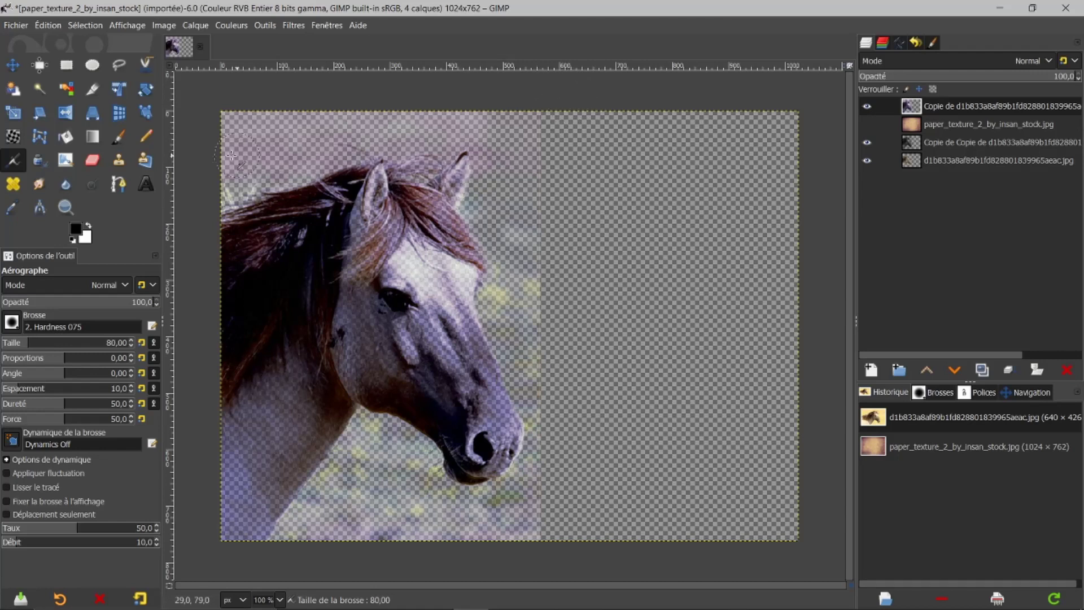
{"action": "left_click", "coordinate": [92, 159]}
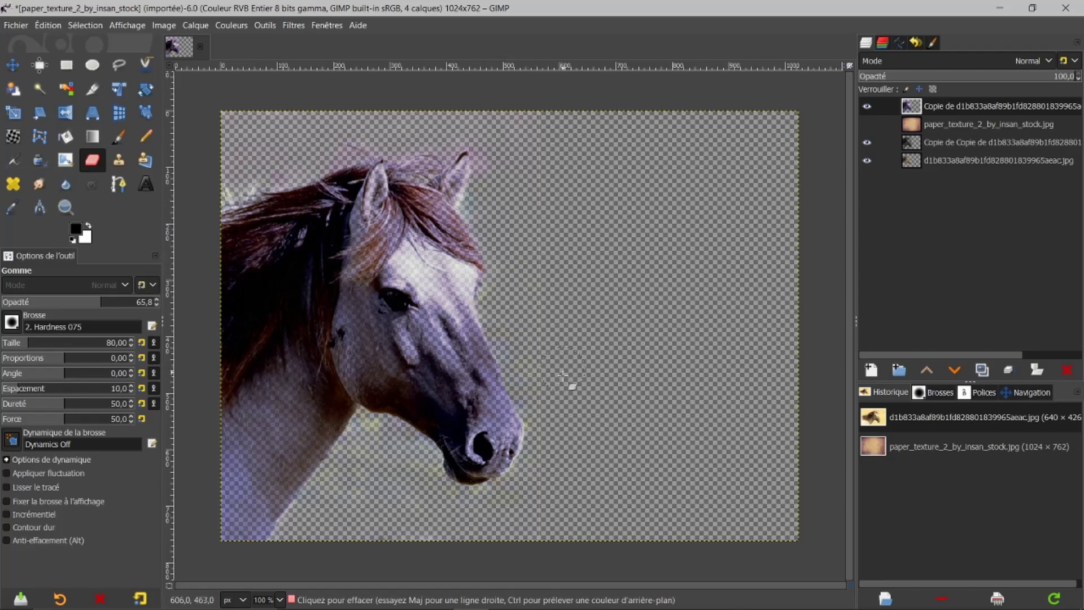
Show the paper texture layer again and erase the leftover light fringe above the mane, under the neck and around the muzzle
{"action": "left_click", "coordinate": [867, 124]}
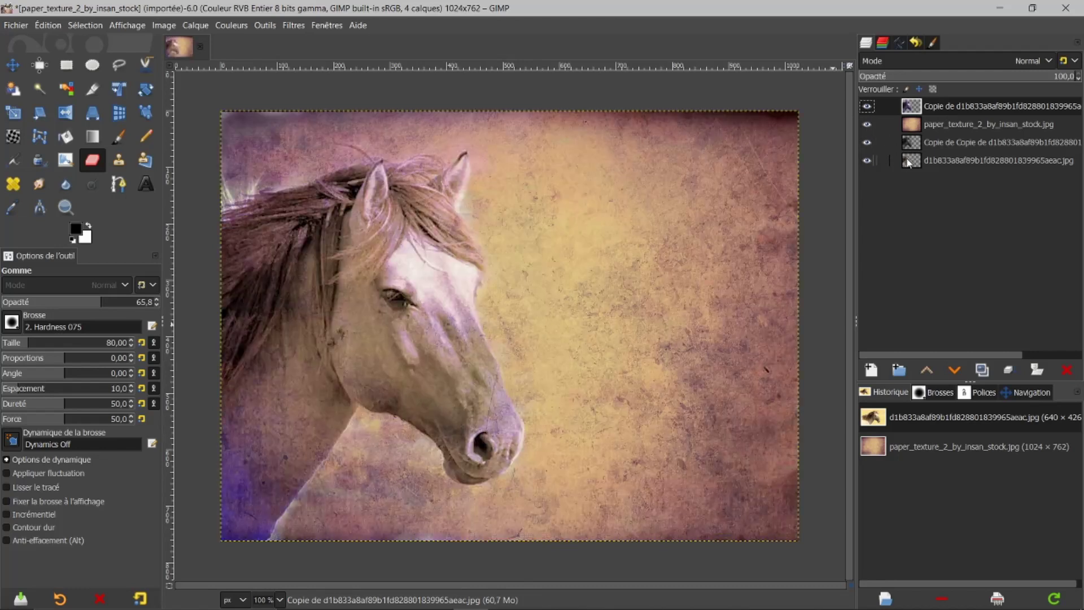
{"action": "left_click_drag", "start_coordinate": [268, 170], "coordinate": [244, 186]}
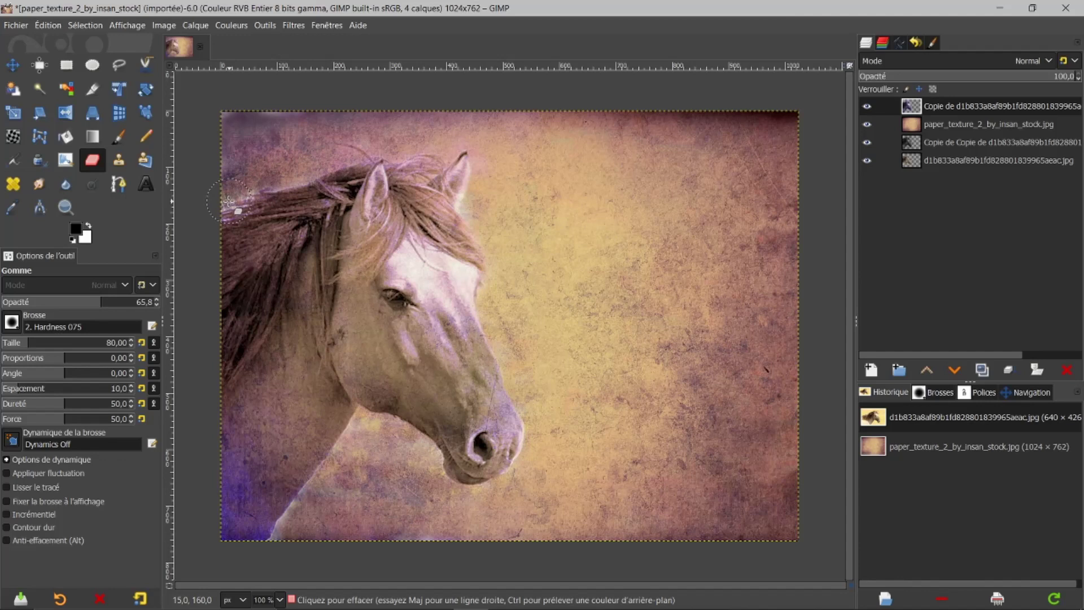
{"action": "mouse_move", "coordinate": [248, 127]}
{"action": "left_mouse_down"}
{"action": "mouse_move", "coordinate": [212, 106]}
{"action": "mouse_move", "coordinate": [279, 130]}
{"action": "mouse_move", "coordinate": [270, 117]}
{"action": "mouse_move", "coordinate": [319, 125]}
{"action": "mouse_move", "coordinate": [343, 116]}
{"action": "mouse_move", "coordinate": [298, 119]}
{"action": "mouse_move", "coordinate": [387, 100]}
{"action": "mouse_move", "coordinate": [501, 109]}
{"action": "mouse_move", "coordinate": [440, 109]}
{"action": "left_mouse_up"}
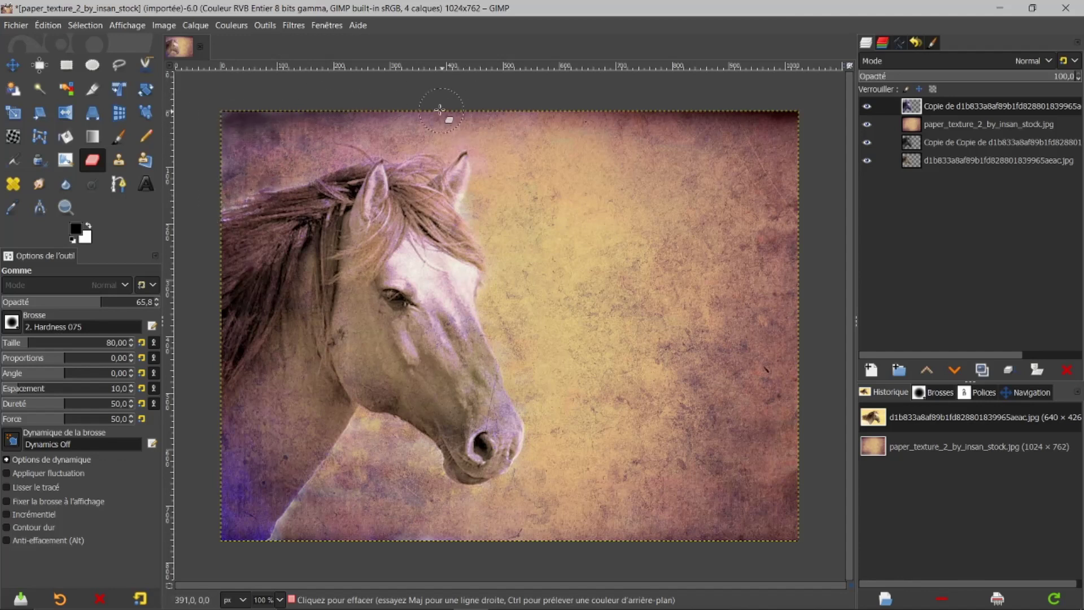
{"action": "mouse_move", "coordinate": [212, 135]}
{"action": "left_mouse_down"}
{"action": "mouse_move", "coordinate": [236, 147]}
{"action": "mouse_move", "coordinate": [208, 169]}
{"action": "mouse_move", "coordinate": [229, 159]}
{"action": "mouse_move", "coordinate": [229, 194]}
{"action": "mouse_move", "coordinate": [299, 171]}
{"action": "mouse_move", "coordinate": [274, 180]}
{"action": "mouse_move", "coordinate": [232, 169]}
{"action": "left_mouse_up"}
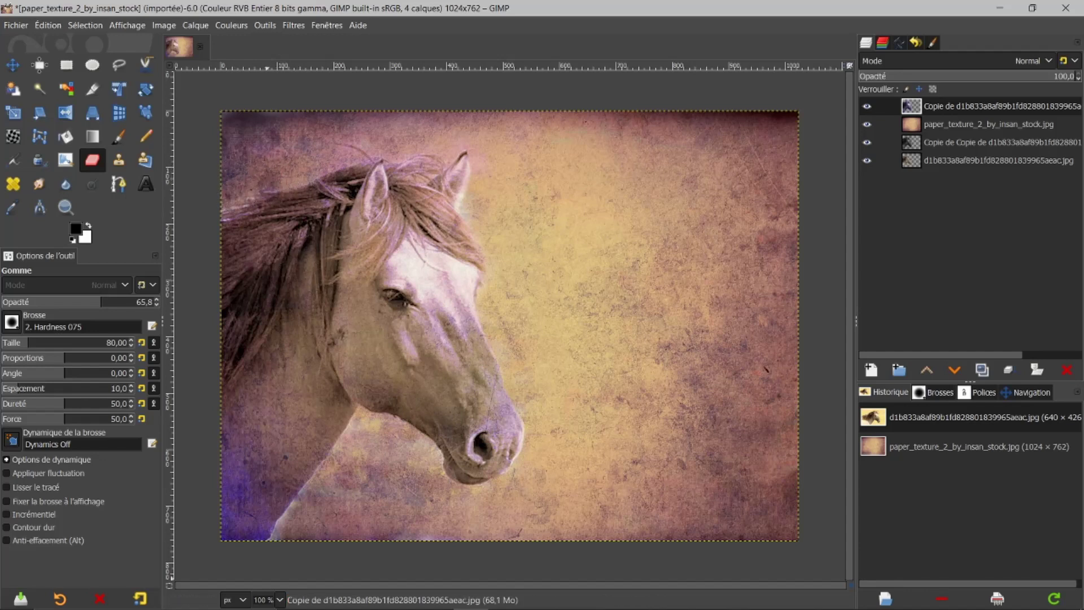
{"action": "mouse_move", "coordinate": [315, 513]}
{"action": "left_mouse_down"}
{"action": "mouse_move", "coordinate": [277, 540]}
{"action": "mouse_move", "coordinate": [306, 530]}
{"action": "mouse_move", "coordinate": [325, 488]}
{"action": "mouse_move", "coordinate": [309, 496]}
{"action": "mouse_move", "coordinate": [348, 465]}
{"action": "mouse_move", "coordinate": [358, 432]}
{"action": "mouse_move", "coordinate": [421, 463]}
{"action": "mouse_move", "coordinate": [412, 446]}
{"action": "mouse_move", "coordinate": [402, 454]}
{"action": "mouse_move", "coordinate": [427, 478]}
{"action": "mouse_move", "coordinate": [427, 460]}
{"action": "mouse_move", "coordinate": [412, 484]}
{"action": "left_mouse_up"}
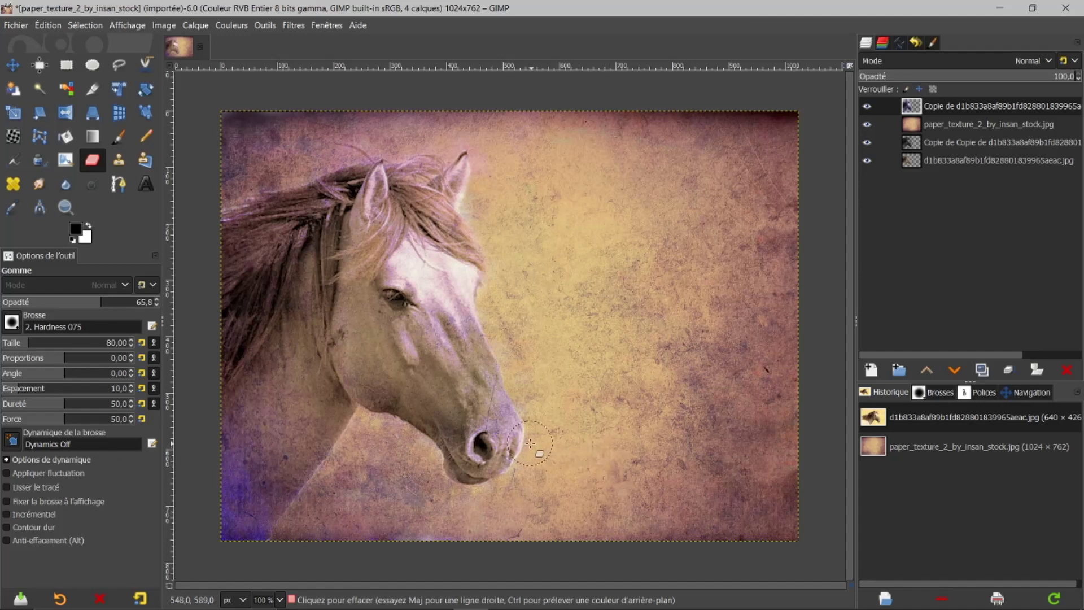
{"action": "mouse_move", "coordinate": [518, 469]}
{"action": "left_mouse_down"}
{"action": "mouse_move", "coordinate": [552, 447]}
{"action": "mouse_move", "coordinate": [519, 437]}
{"action": "mouse_move", "coordinate": [534, 426]}
{"action": "left_mouse_up"}
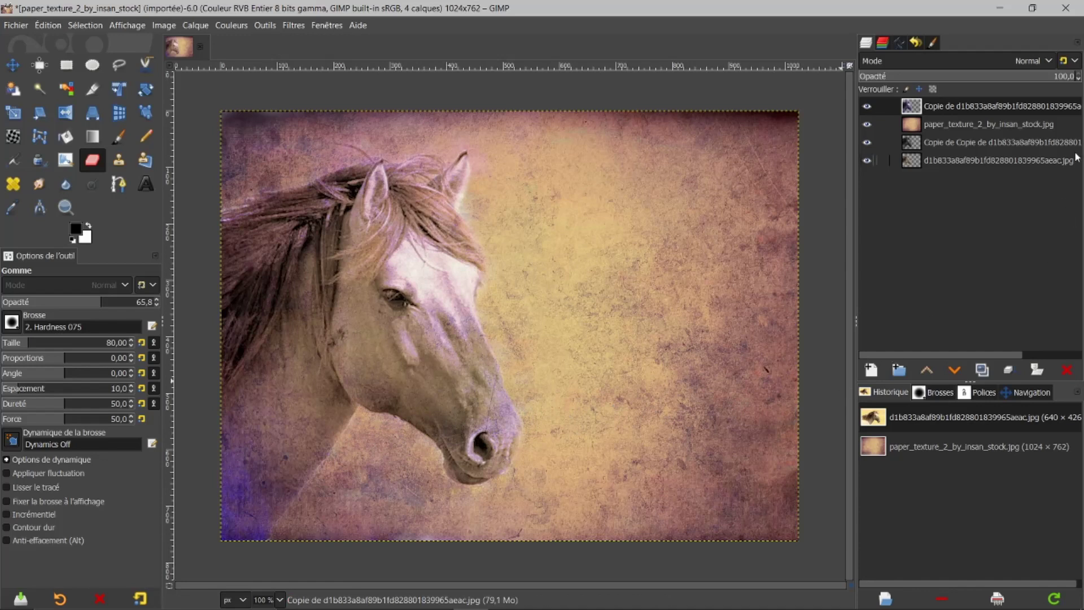
Try duplicating the horse layer to strengthen the image, and delete the duplicate
{"action": "left_click_drag", "start_coordinate": [1031, 79], "coordinate": [1080, 89]}
{"action": "left_click", "coordinate": [982, 369]}
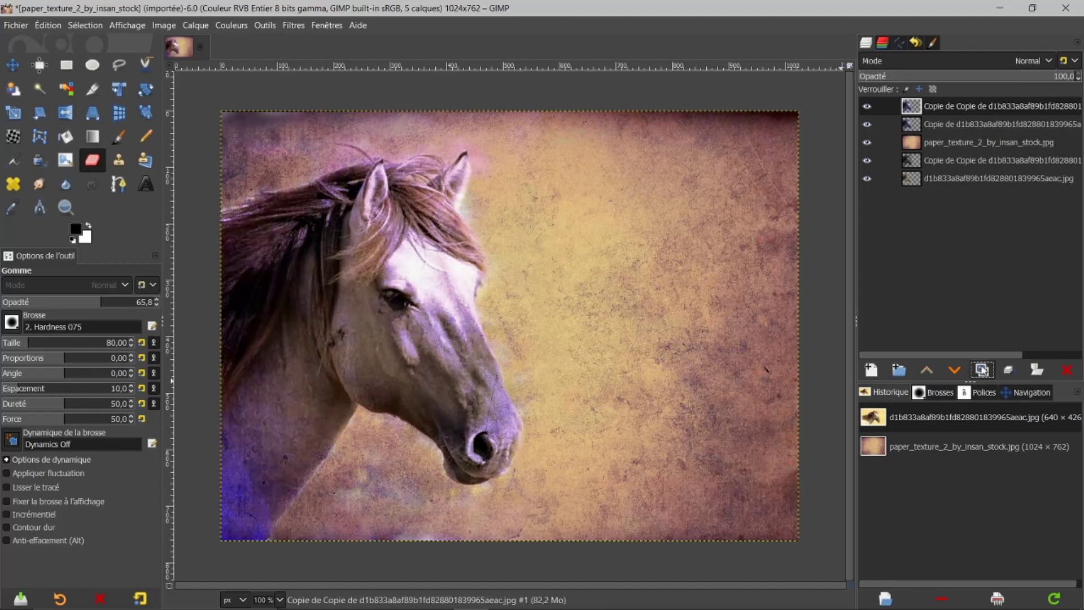
{"action": "left_click", "coordinate": [1068, 371]}
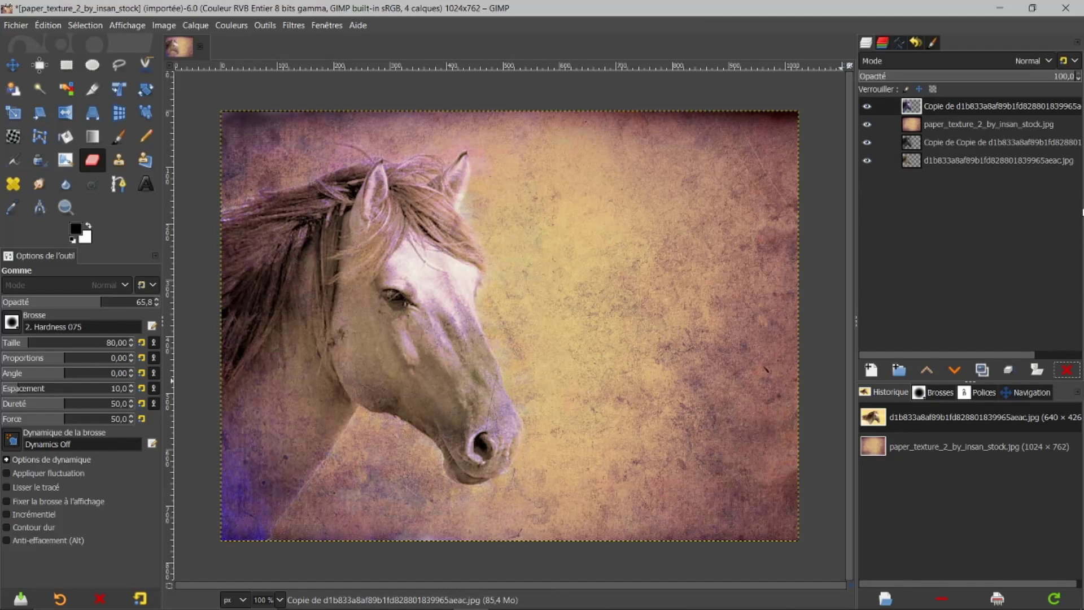
Try the Multiplier, Superposer and Fusion de grain blend modes on the horse layer, and return it to Normal
{"action": "left_click", "coordinate": [1051, 61]}
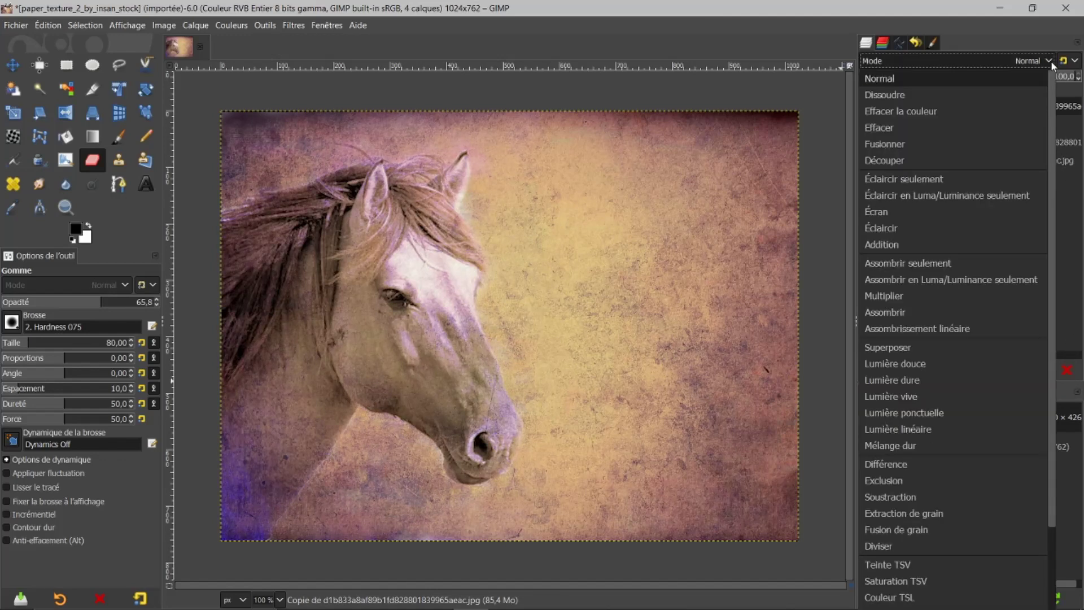
{"action": "left_click", "coordinate": [884, 296]}
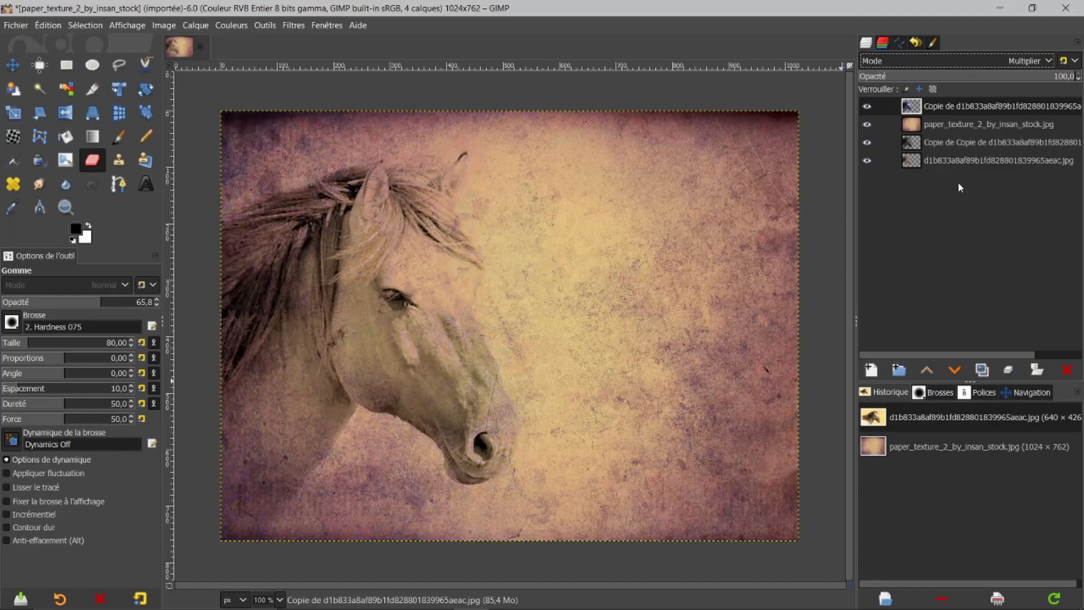
{"action": "left_click", "coordinate": [1051, 61]}
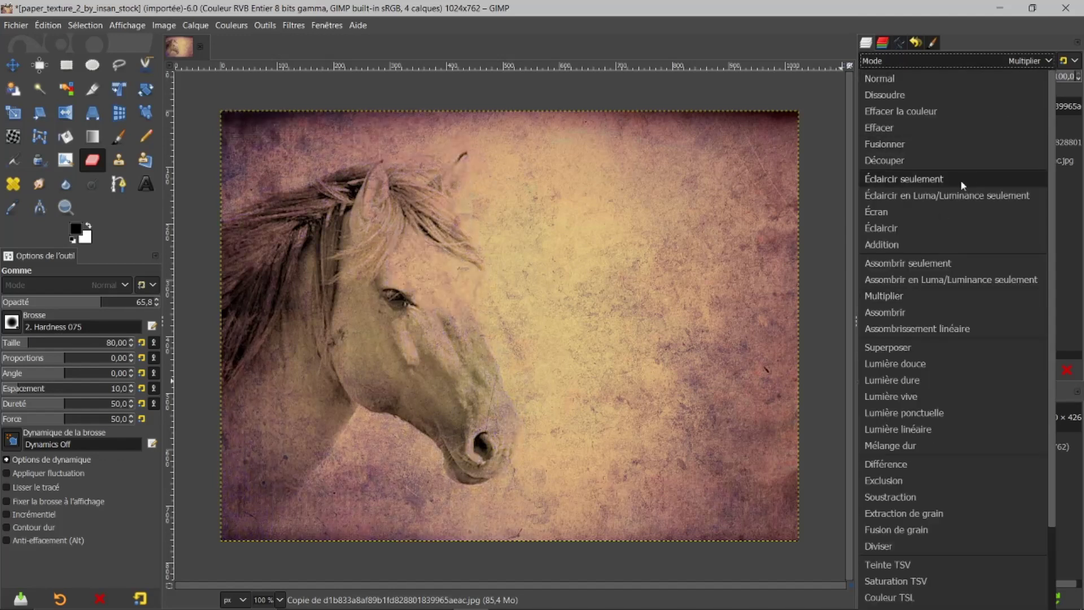
{"action": "left_click", "coordinate": [886, 347]}
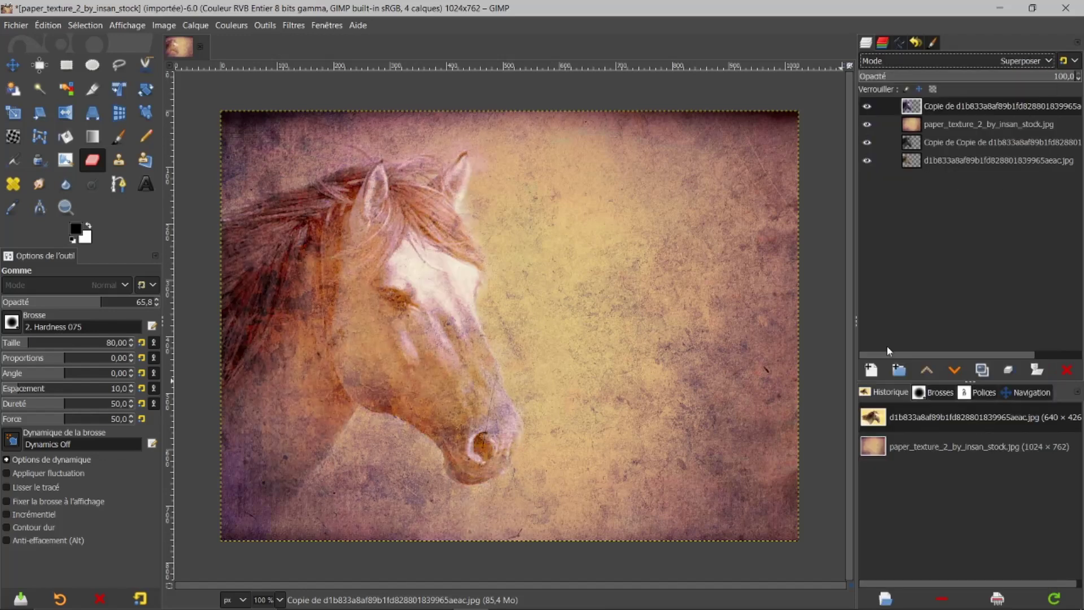
{"action": "left_click", "coordinate": [1048, 61]}
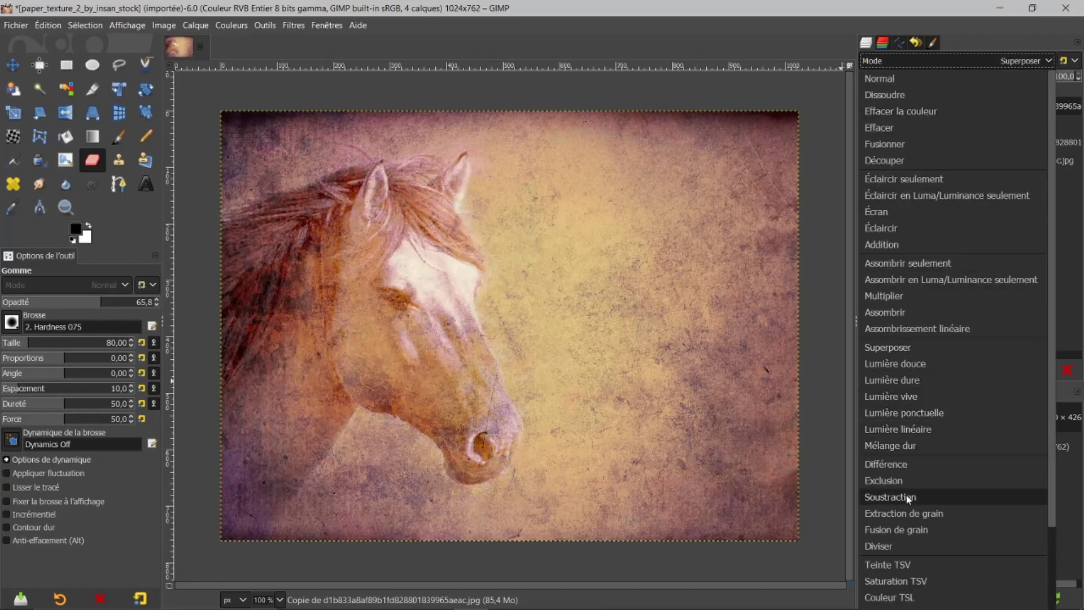
{"action": "left_click", "coordinate": [898, 530]}
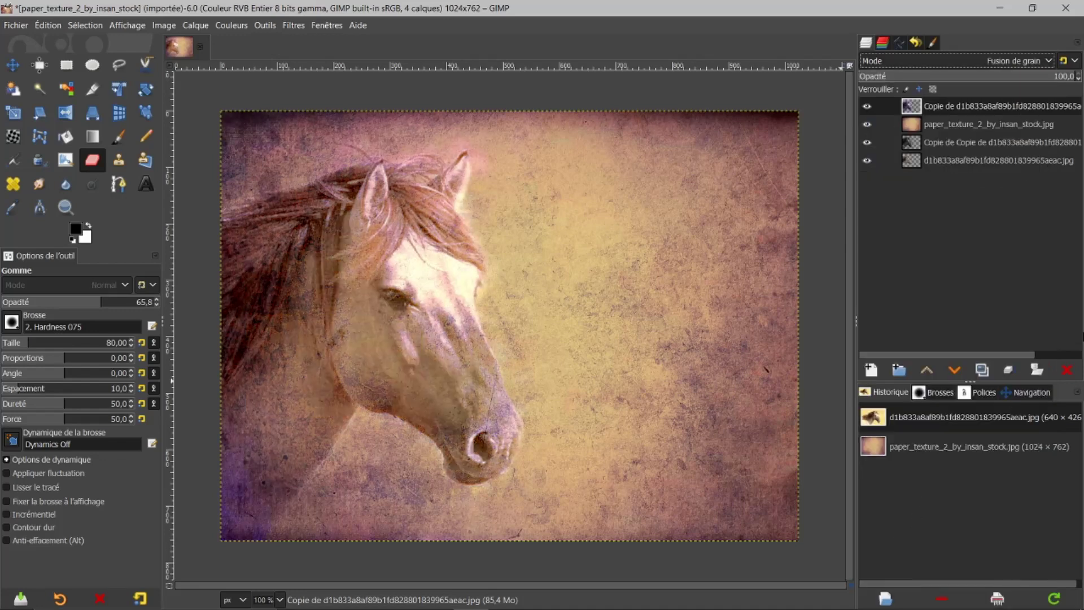
{"action": "left_click", "coordinate": [1052, 61]}
{"action": "left_click", "coordinate": [889, 78]}
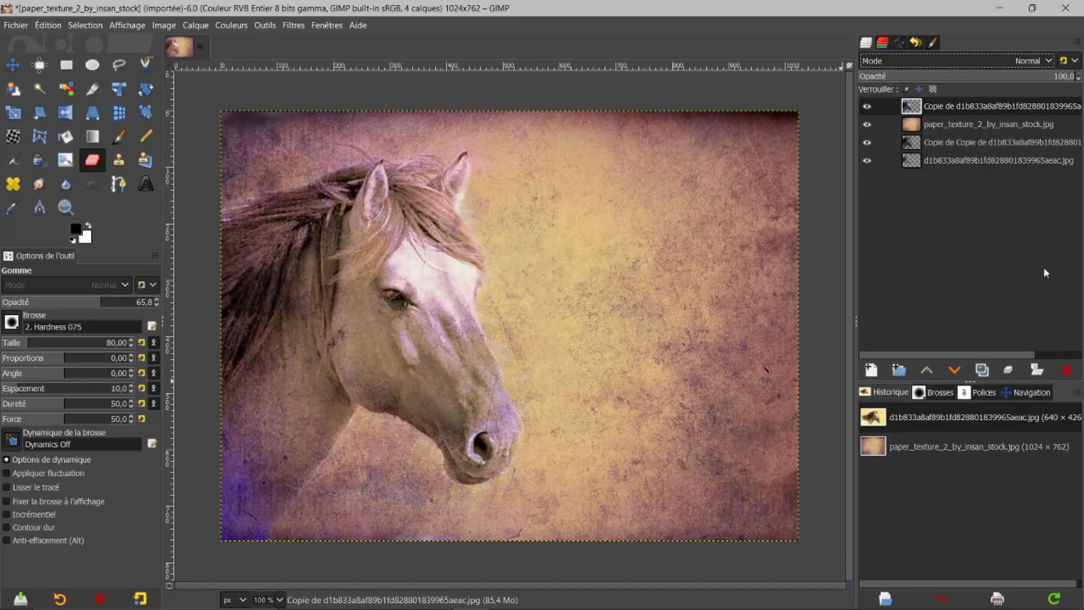
Duplicate the horse layer and set the duplicate's opacity to 19.5
{"action": "left_click", "coordinate": [983, 369]}
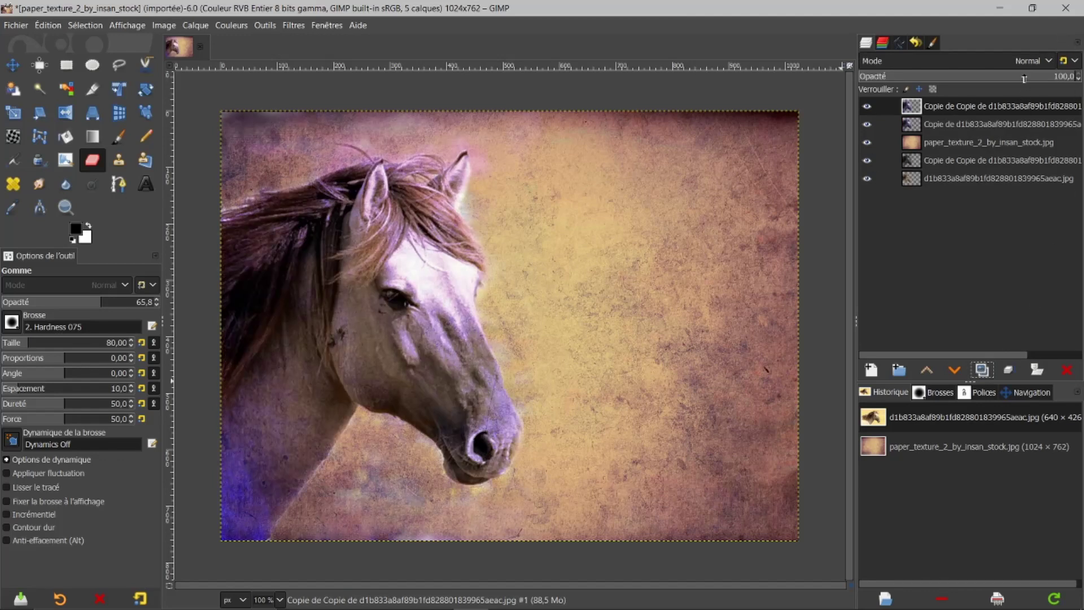
{"action": "left_click_drag", "start_coordinate": [1023, 78], "coordinate": [901, 77]}
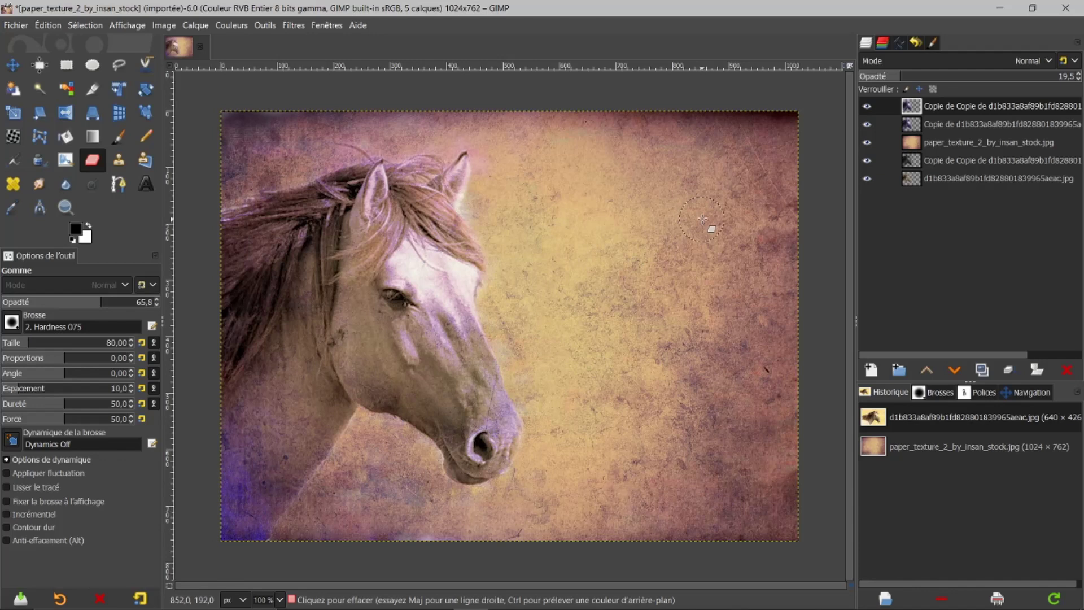
Erase the blue tint along the base of the neck on the original cut-out horse layer, and select its duplicate above
{"action": "left_click", "coordinate": [913, 126]}
{"action": "mouse_move", "coordinate": [239, 463]}
{"action": "left_mouse_down"}
{"action": "mouse_move", "coordinate": [232, 536]}
{"action": "mouse_move", "coordinate": [264, 505]}
{"action": "mouse_move", "coordinate": [226, 472]}
{"action": "mouse_move", "coordinate": [232, 464]}
{"action": "mouse_move", "coordinate": [254, 485]}
{"action": "mouse_move", "coordinate": [237, 505]}
{"action": "mouse_move", "coordinate": [231, 549]}
{"action": "mouse_move", "coordinate": [254, 534]}
{"action": "mouse_move", "coordinate": [219, 539]}
{"action": "mouse_move", "coordinate": [252, 449]}
{"action": "mouse_move", "coordinate": [227, 436]}
{"action": "mouse_move", "coordinate": [256, 450]}
{"action": "mouse_move", "coordinate": [229, 516]}
{"action": "left_mouse_up"}
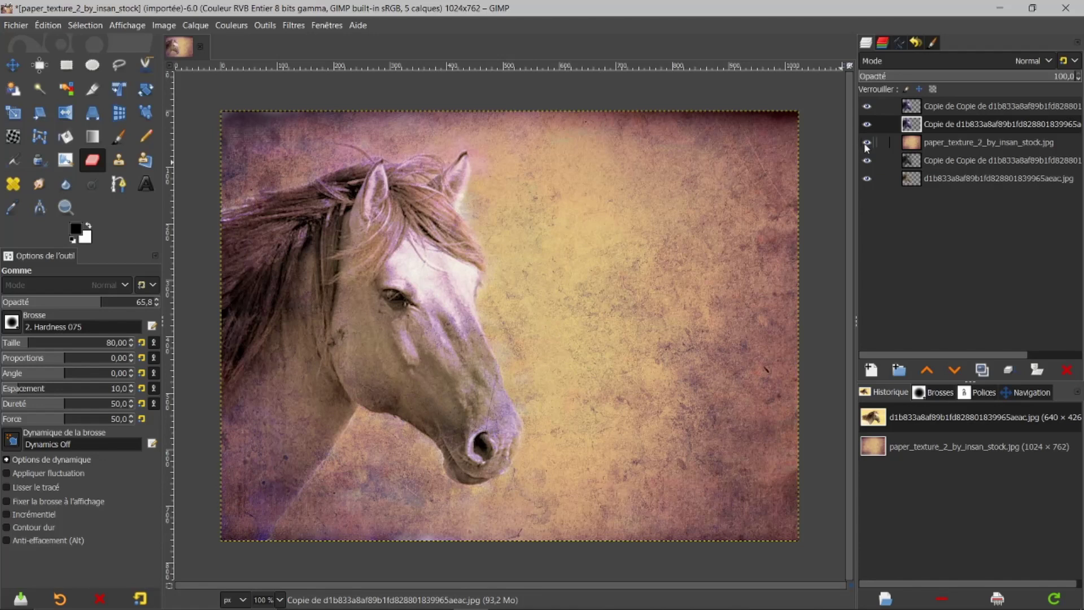
{"action": "left_click", "coordinate": [915, 108]}
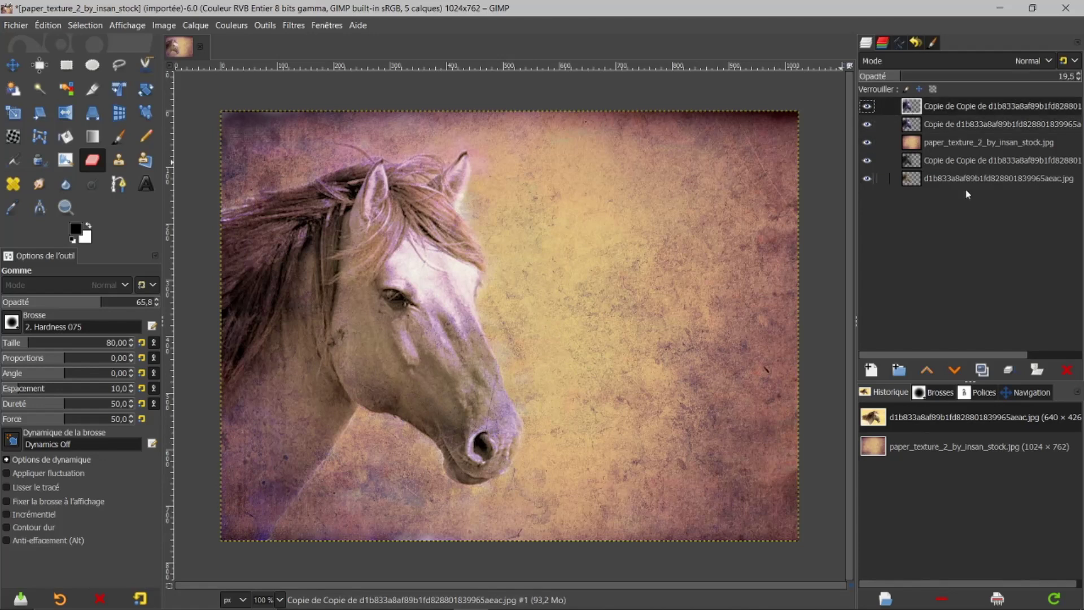